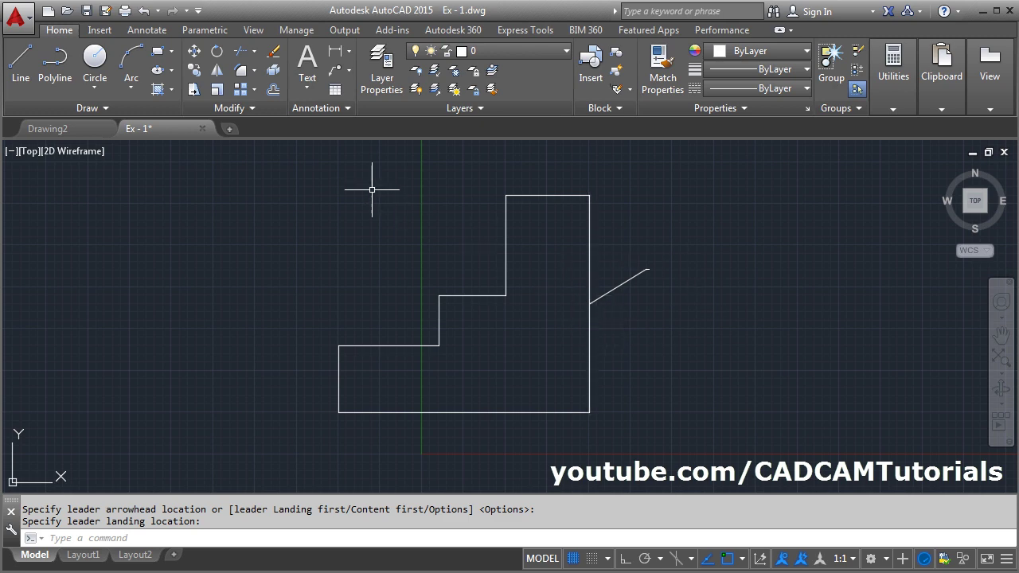
- Change the Standard multileader style's leader scale to 15 so the TRIAL label is readable
{"action": "left_click", "coordinate": [322, 109]}
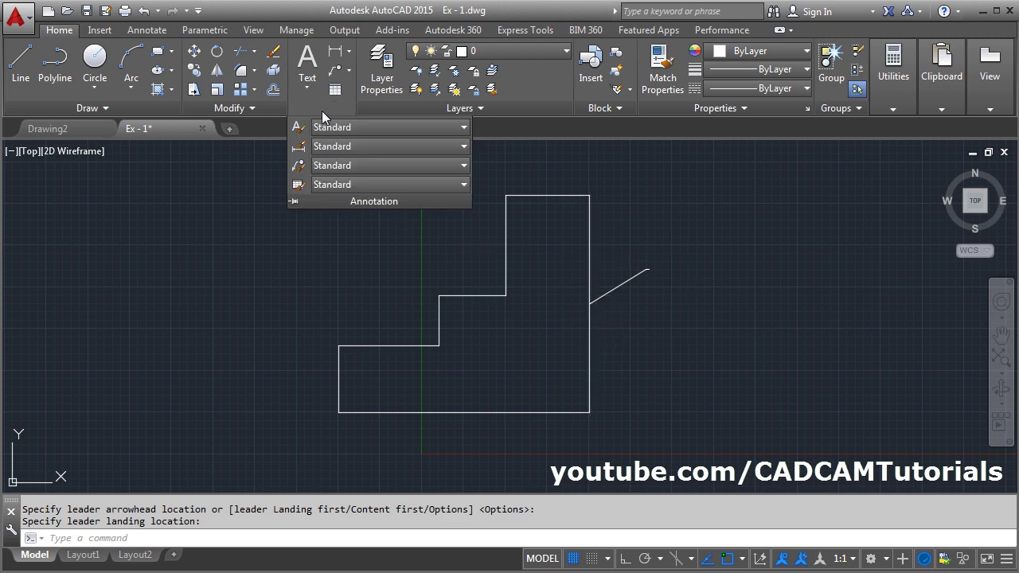
{"action": "left_click", "coordinate": [298, 168]}
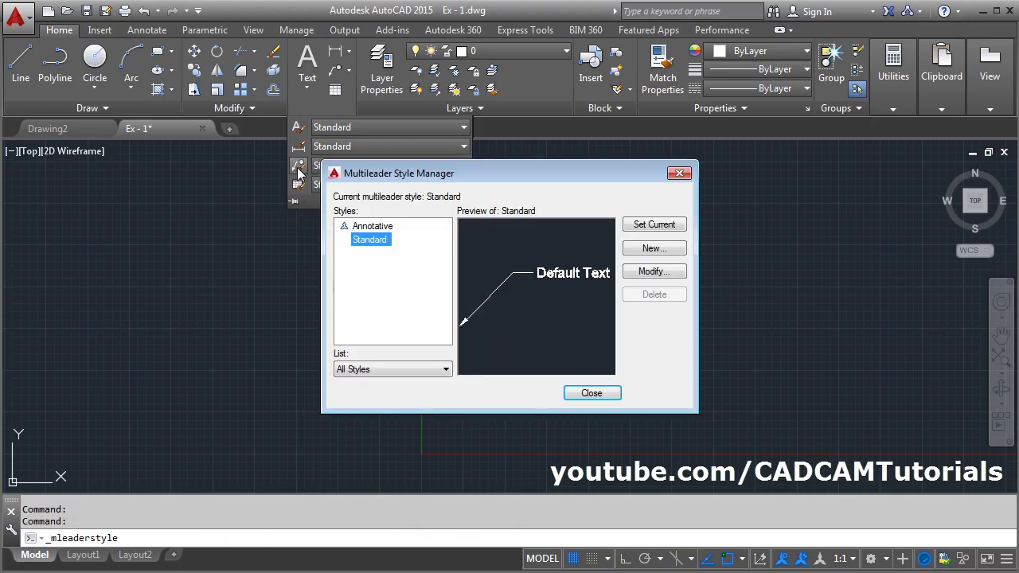
{"action": "left_click", "coordinate": [651, 272]}
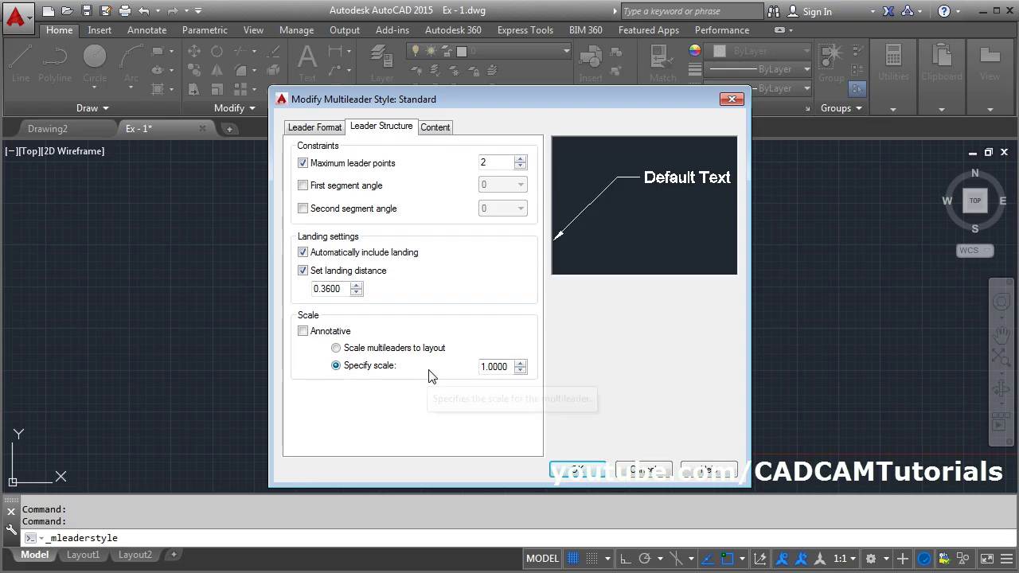
{"action": "left_click_drag", "start_coordinate": [510, 367], "coordinate": [462, 367]}
{"action": "type", "text": "5"}
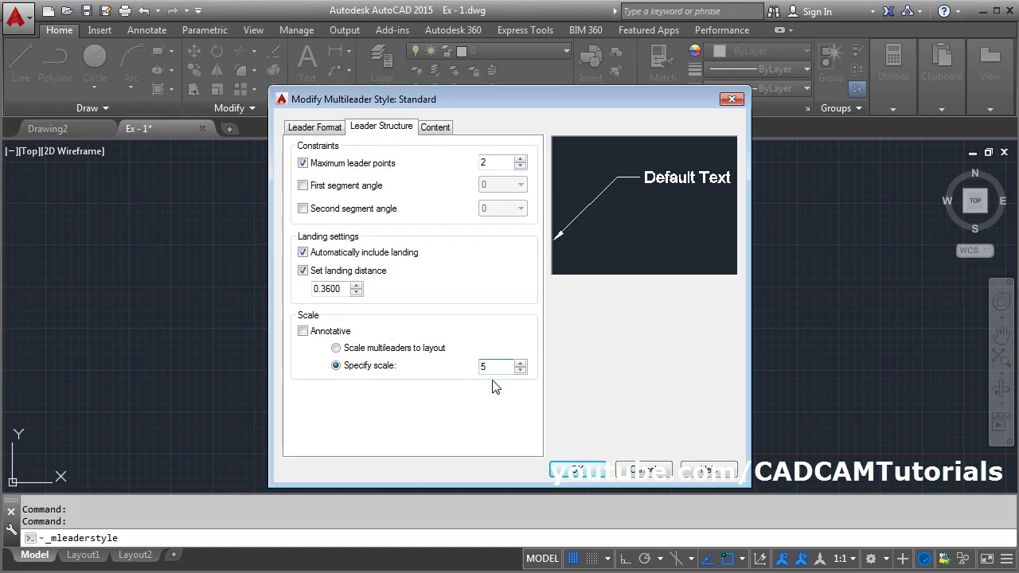
{"action": "double_click", "coordinate": [447, 364]}
{"action": "type", "text": "15"}
{"action": "left_click", "coordinate": [594, 469]}
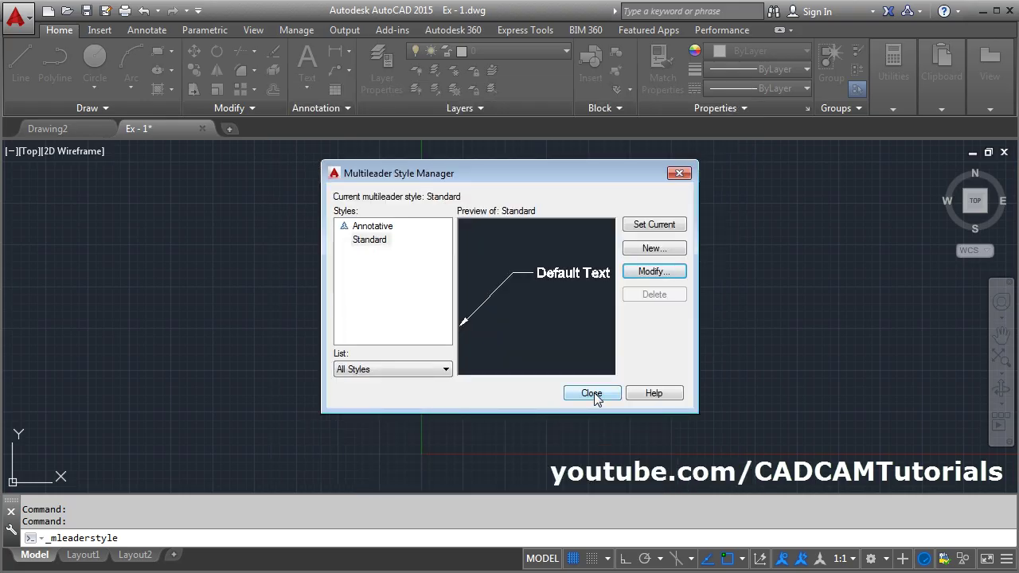
{"action": "left_click", "coordinate": [591, 394]}
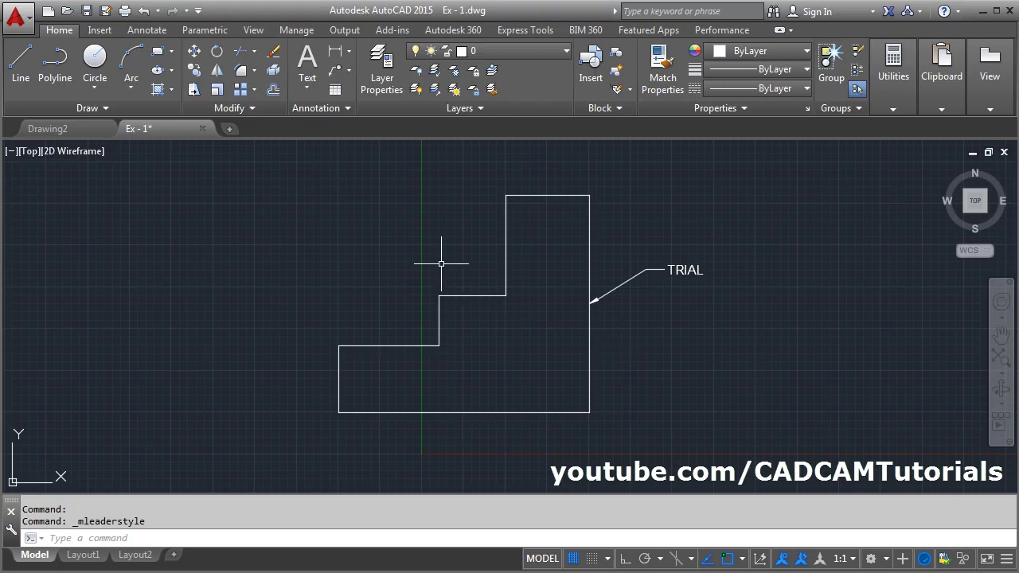
- Make Annotative the current multileader style
{"action": "left_click", "coordinate": [326, 109]}
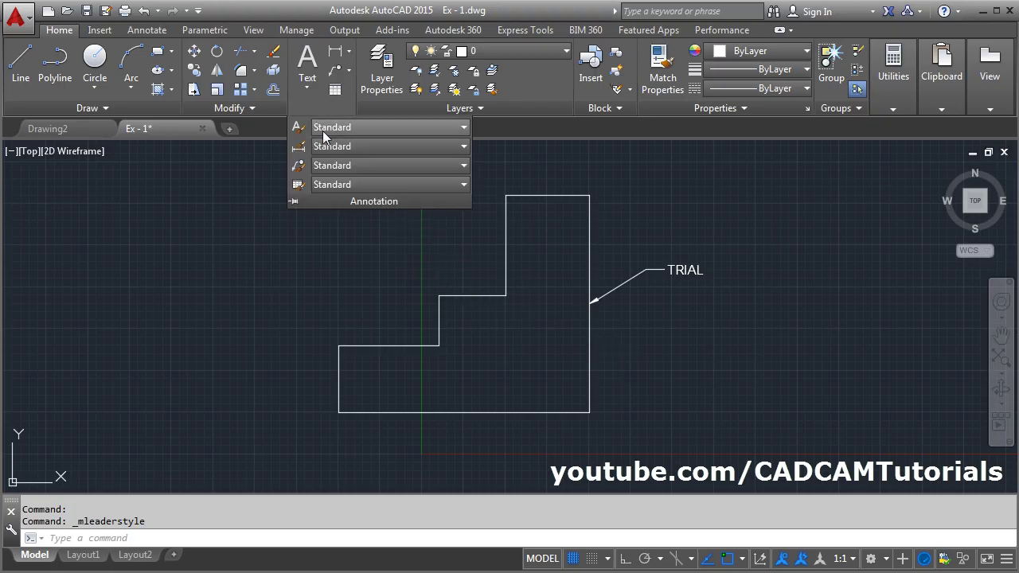
{"action": "left_click", "coordinate": [359, 165]}
{"action": "left_click", "coordinate": [354, 239]}
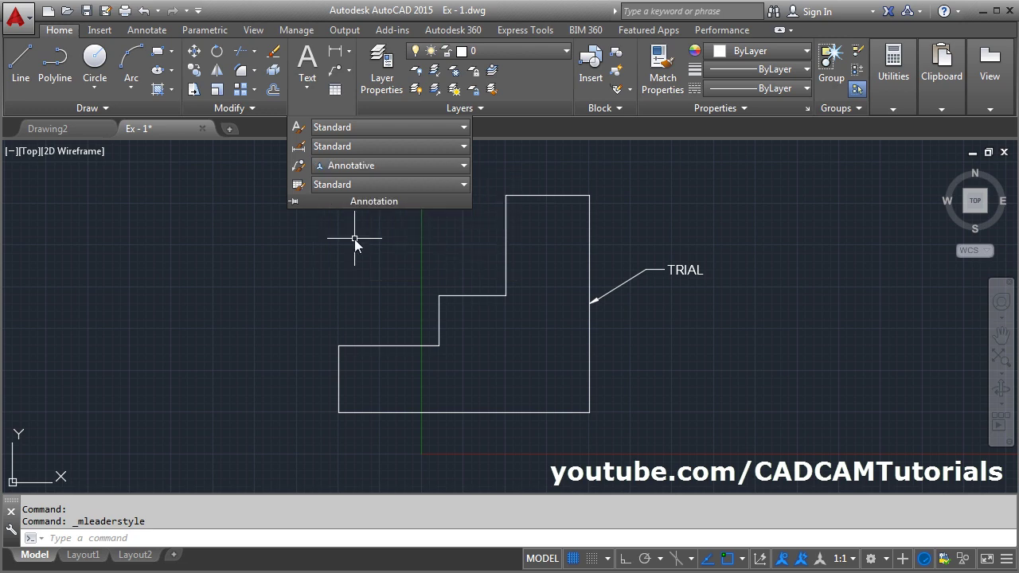
- Add a TRIAL multileader at 1:1 scale pointing at the outline's inner step corner
{"action": "left_click", "coordinate": [333, 72]}
{"action": "left_click", "coordinate": [474, 369]}
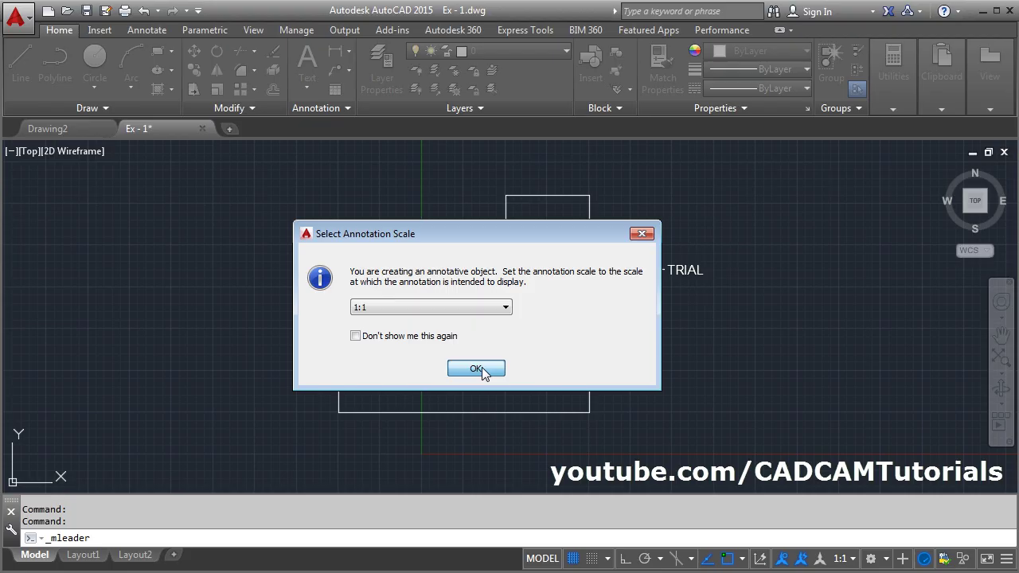
{"action": "left_click", "coordinate": [438, 295]}
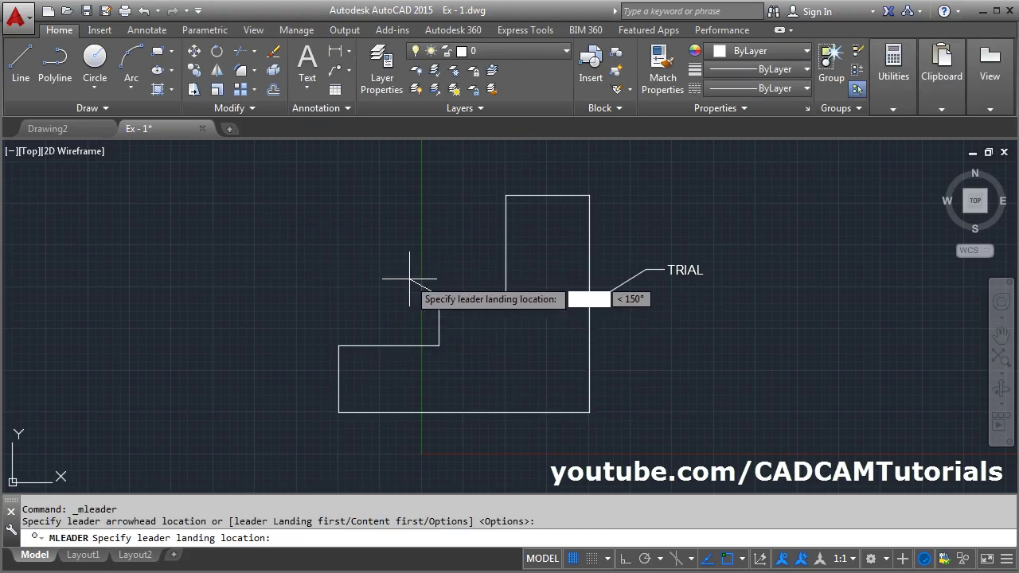
{"action": "left_click", "coordinate": [401, 268]}
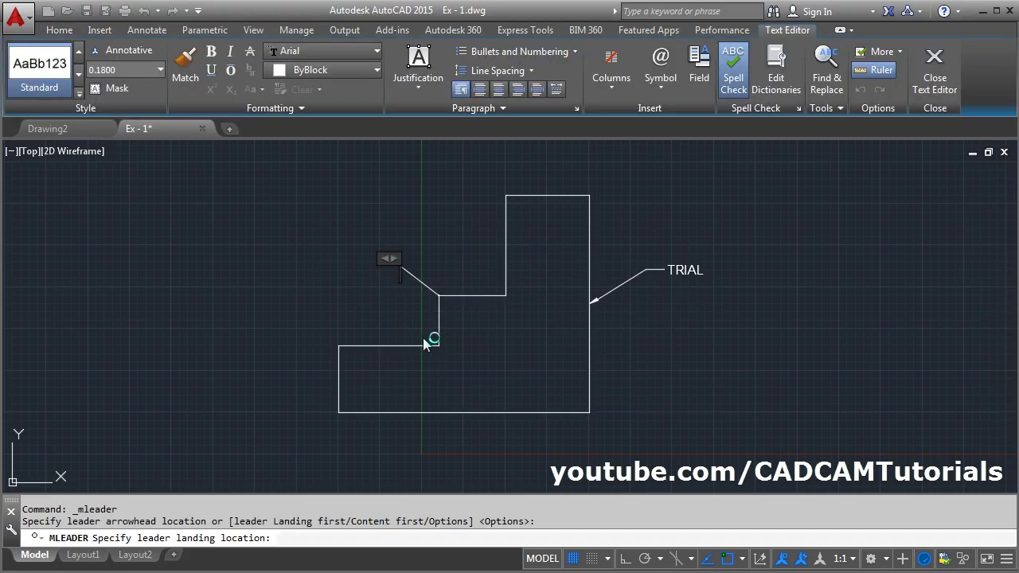
{"action": "type", "text": "TRIAL"}
{"action": "left_click", "coordinate": [717, 390]}
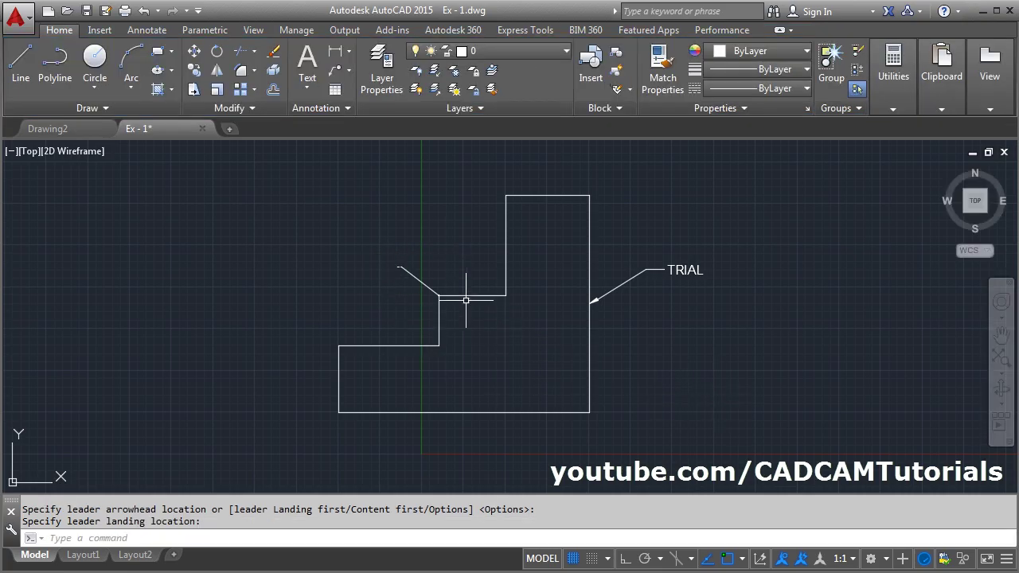
- Step the annotation scale through 1:5 and 1:10 to 1:16, then start another multileader
{"action": "left_click", "coordinate": [852, 560]}
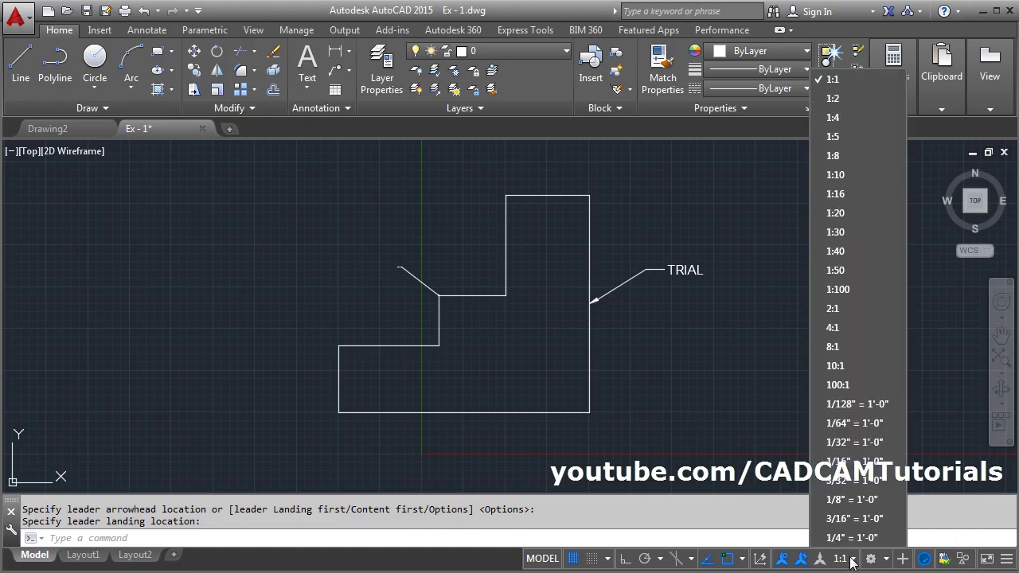
{"action": "left_click", "coordinate": [833, 136]}
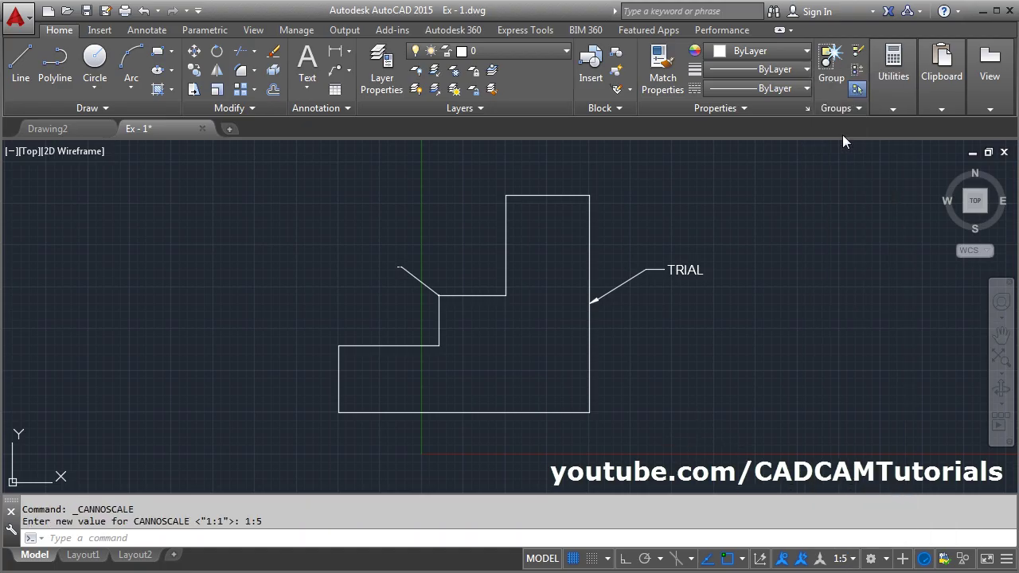
{"action": "left_click", "coordinate": [840, 558]}
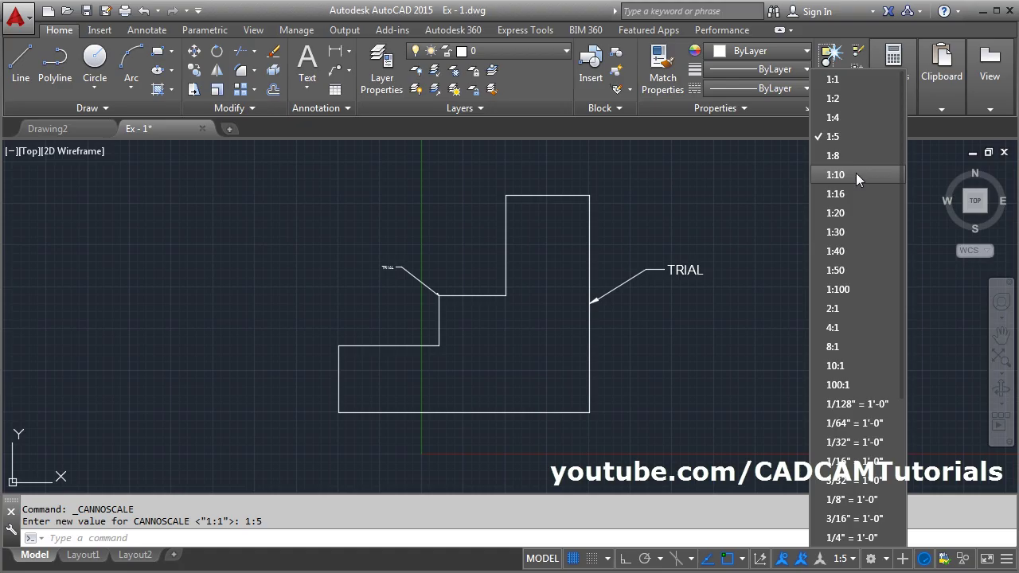
{"action": "left_click", "coordinate": [856, 172]}
{"action": "left_click", "coordinate": [841, 558]}
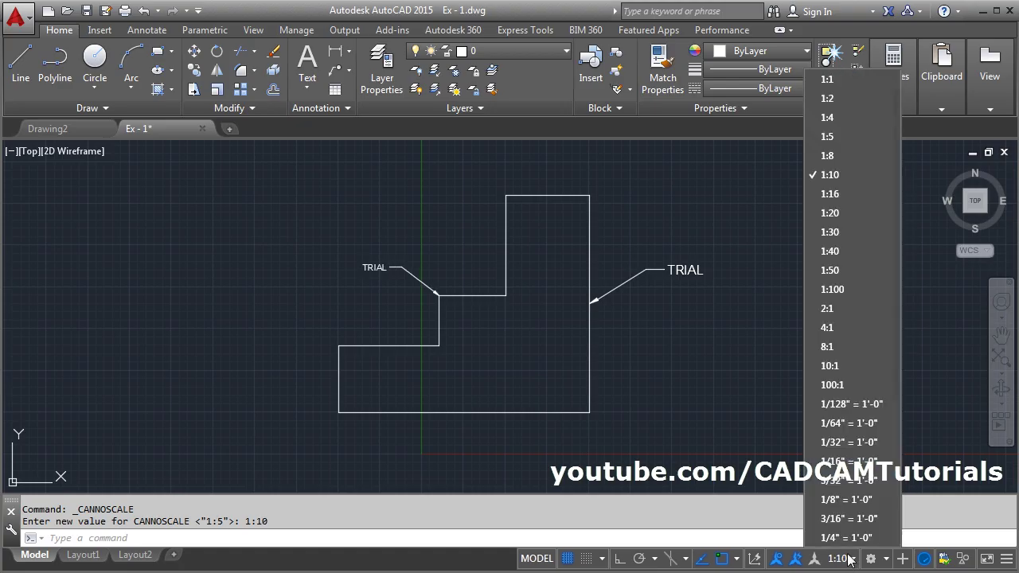
{"action": "left_click", "coordinate": [847, 195]}
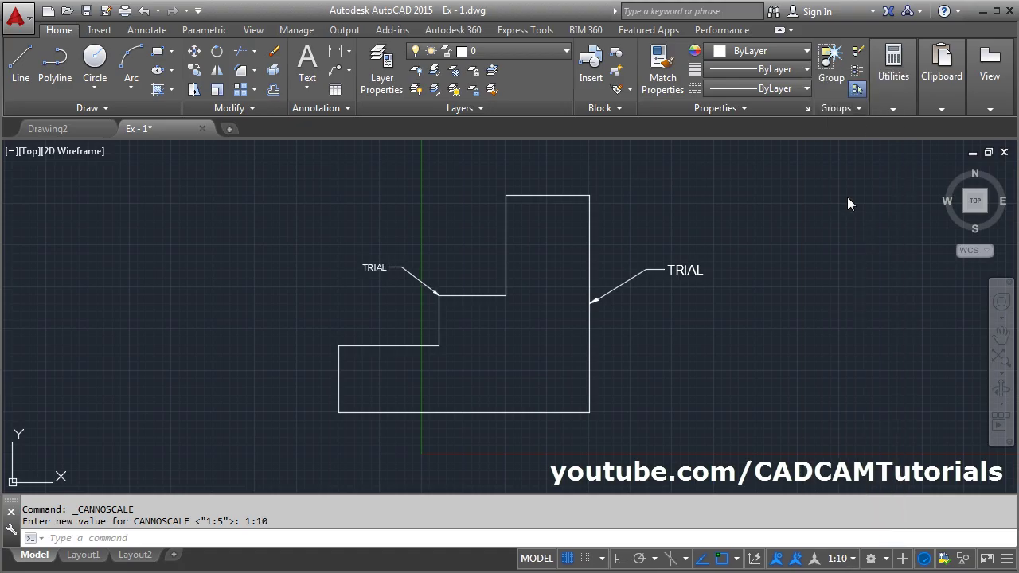
{"action": "left_click", "coordinate": [333, 74]}
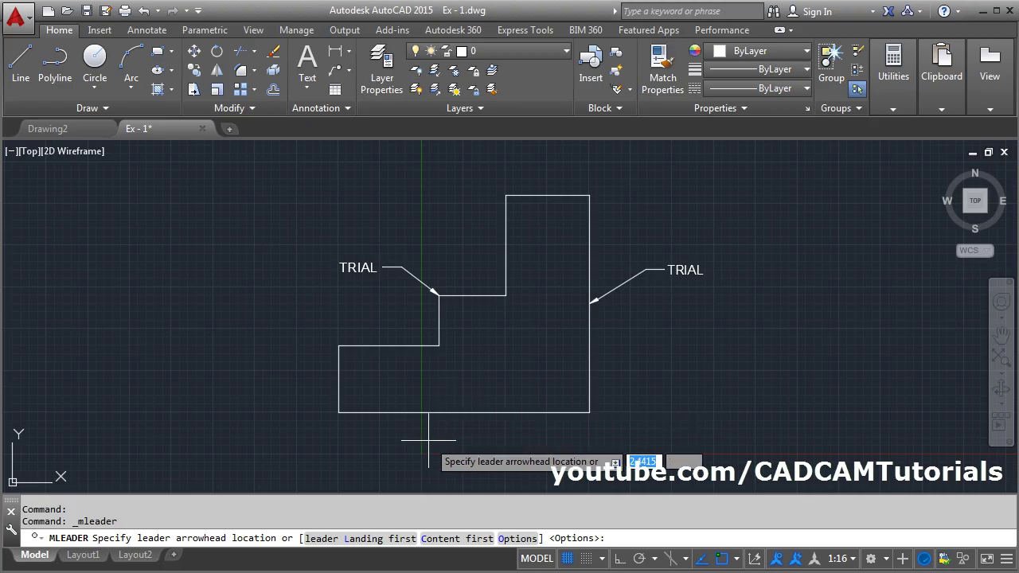
- Place a content-first TRIAL leader pointing at the lower part of the outline's right edge
{"action": "left_click", "coordinate": [459, 539]}
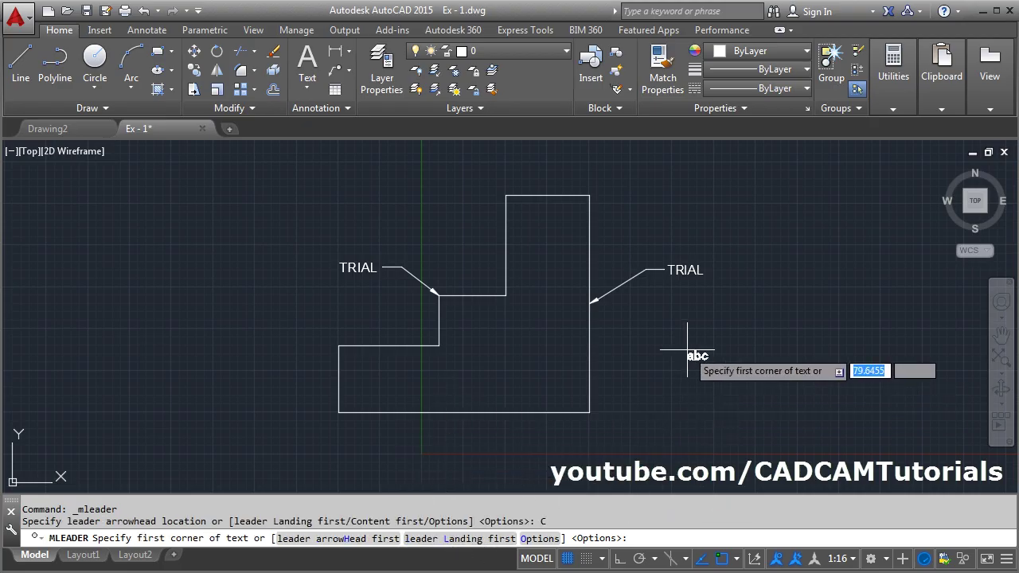
{"action": "left_click", "coordinate": [679, 336]}
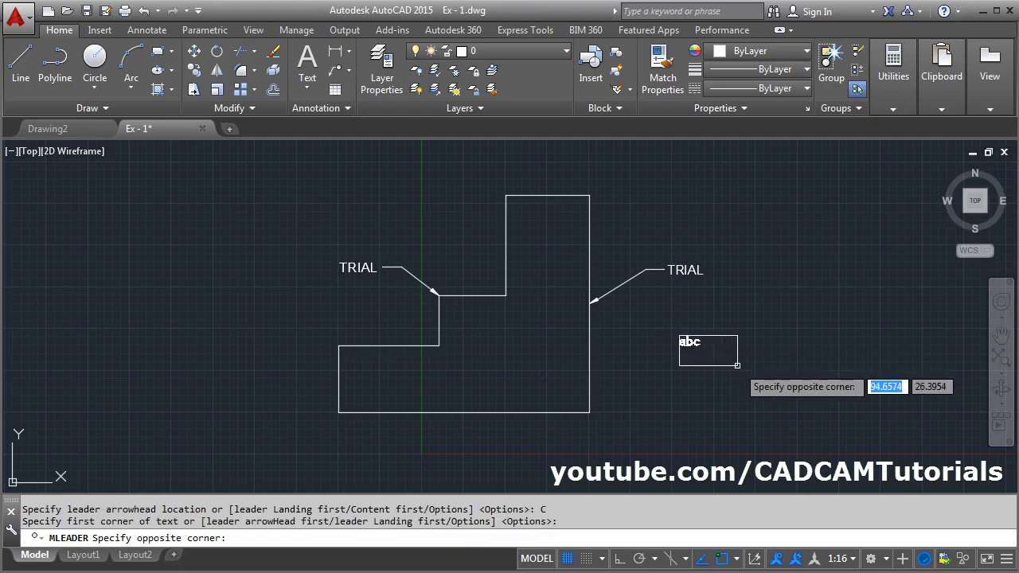
{"action": "left_click", "coordinate": [737, 365]}
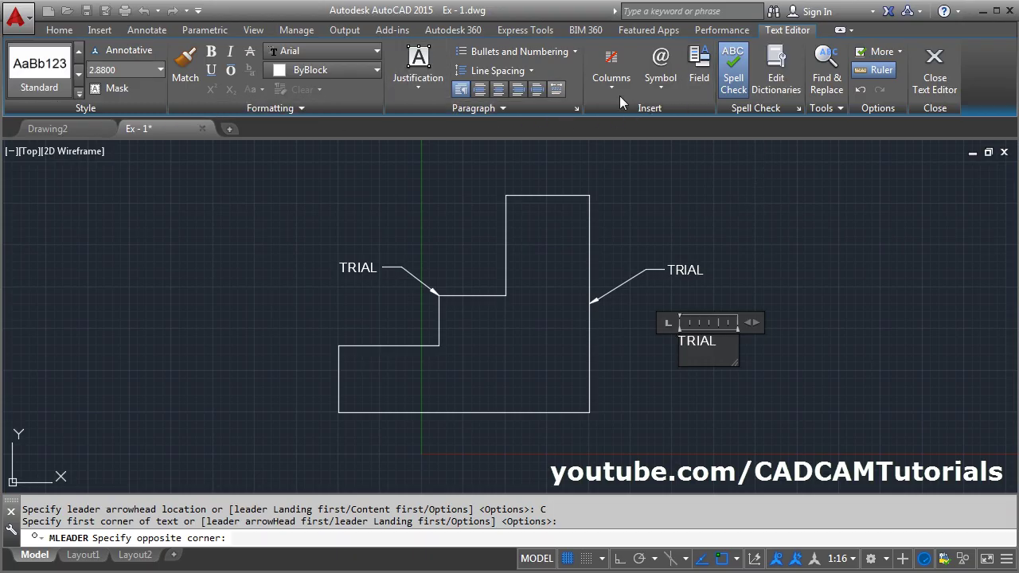
{"action": "left_click", "coordinate": [934, 90]}
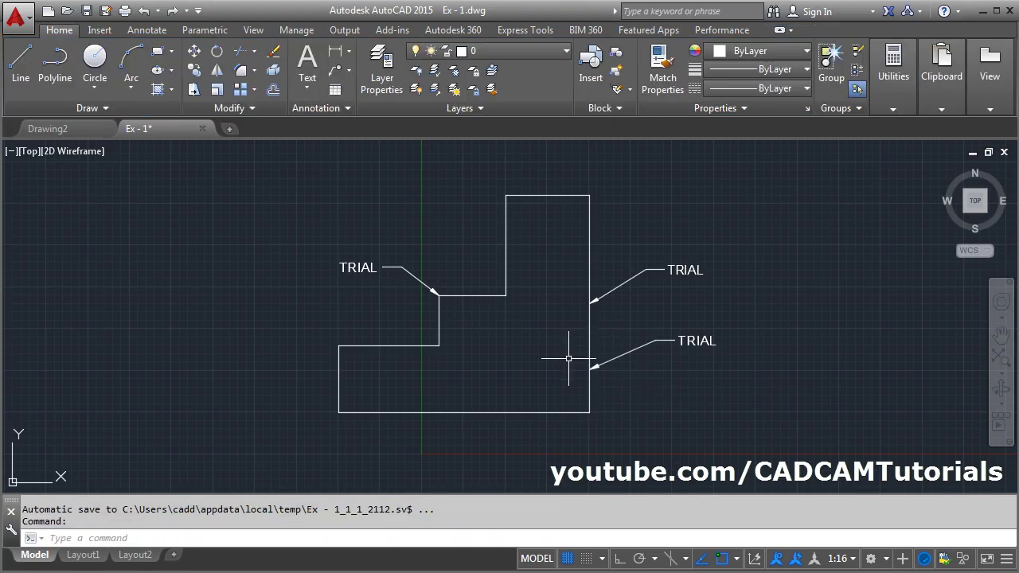
- Start a multileader with arrowhead placed first and set its leader type to spline
{"action": "left_click", "coordinate": [335, 69]}
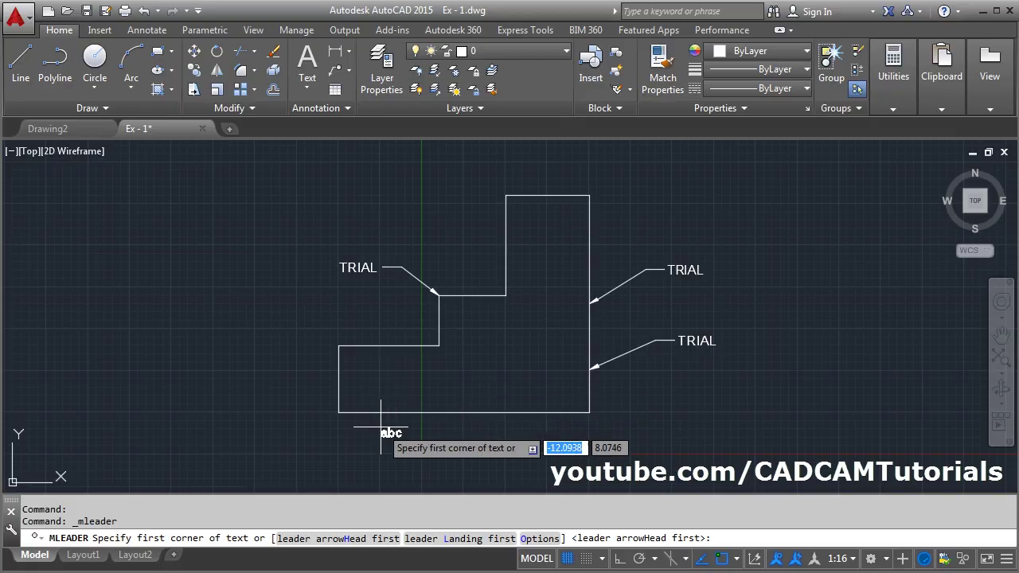
{"action": "left_click", "coordinate": [336, 539]}
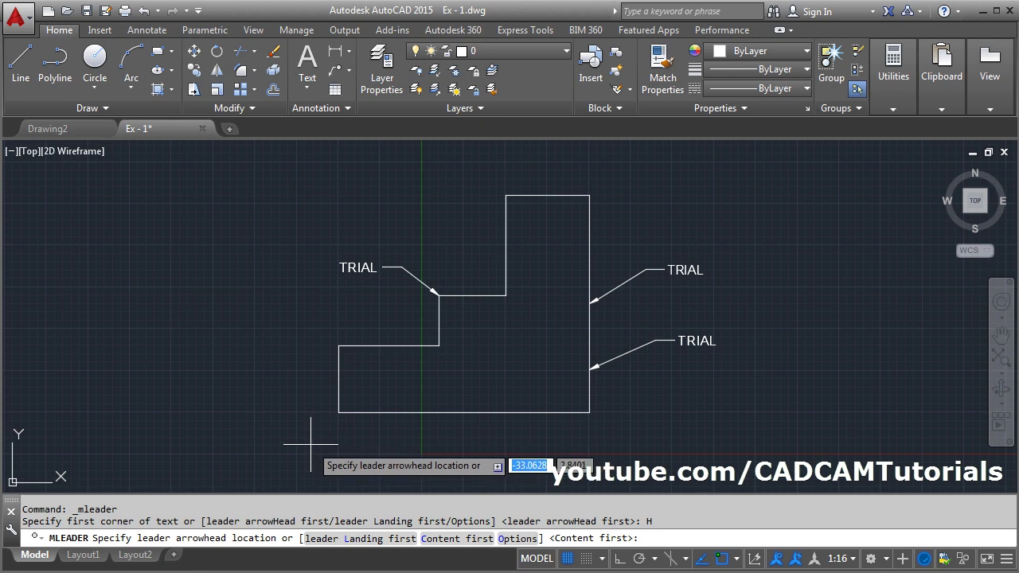
{"action": "left_click", "coordinate": [517, 539]}
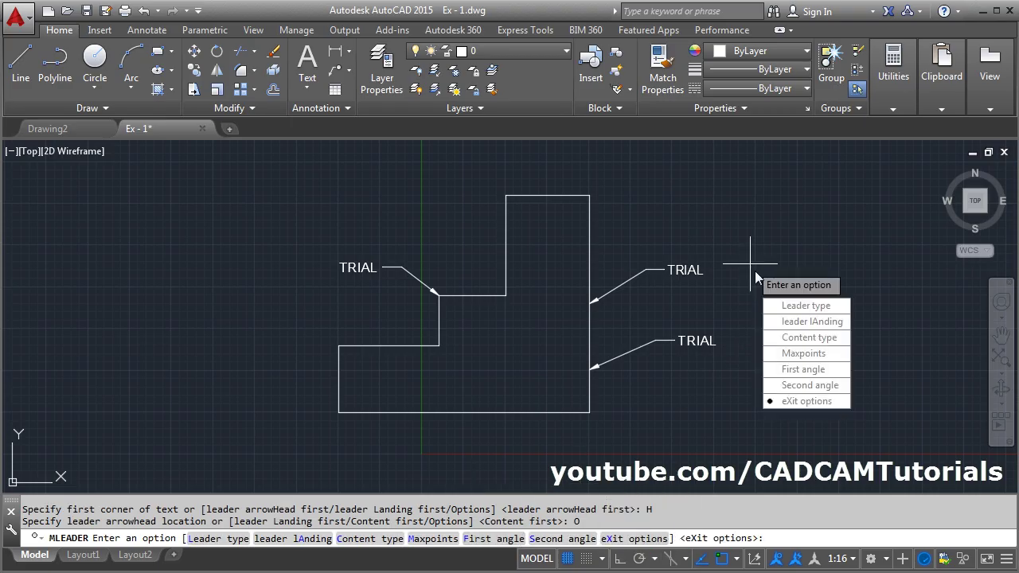
{"action": "left_click", "coordinate": [807, 311]}
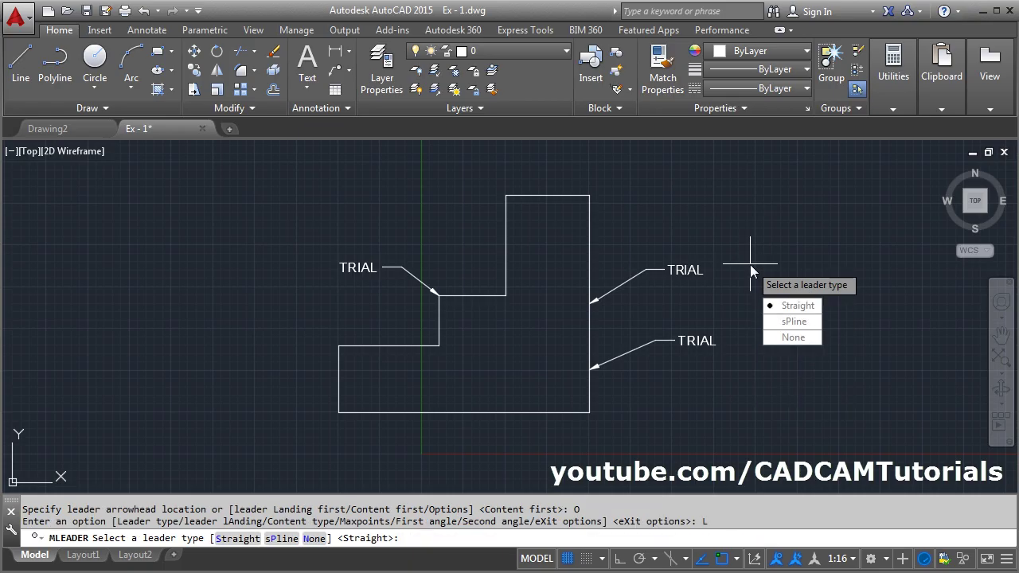
{"action": "left_click", "coordinate": [796, 321]}
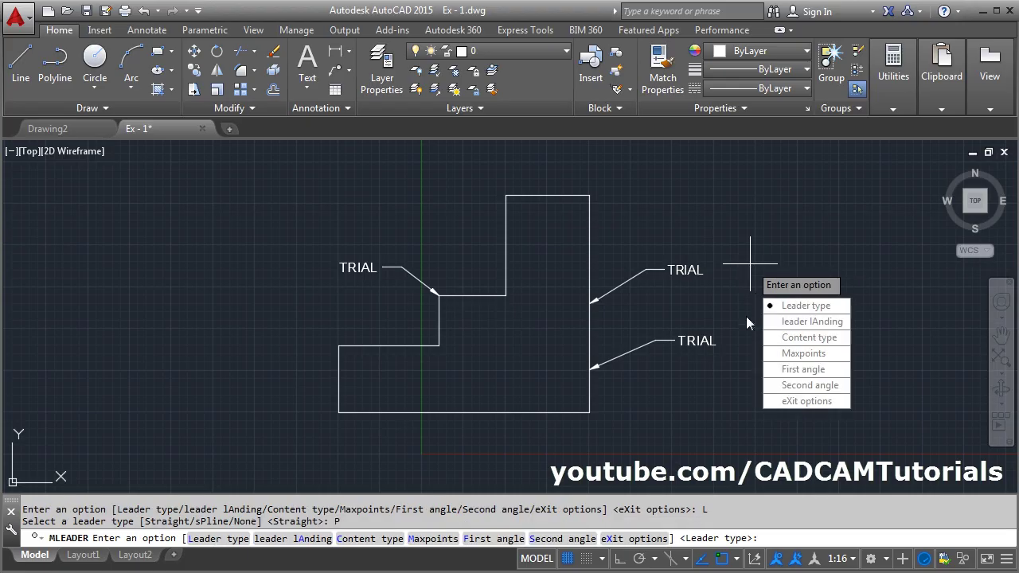
{"action": "left_click", "coordinate": [795, 402]}
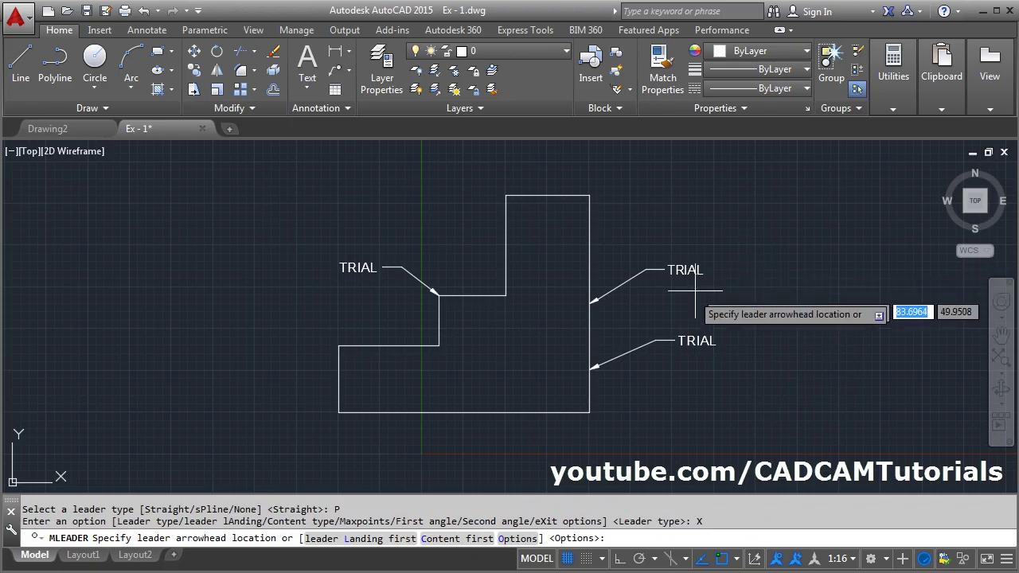
- Point the spline leader at the lower step's left edge and label it ASDFAS
{"action": "left_click", "coordinate": [338, 378]}
{"action": "scroll", "coordinate": [251, 332], "scroll_direction": "up", "scroll_amount": 4}
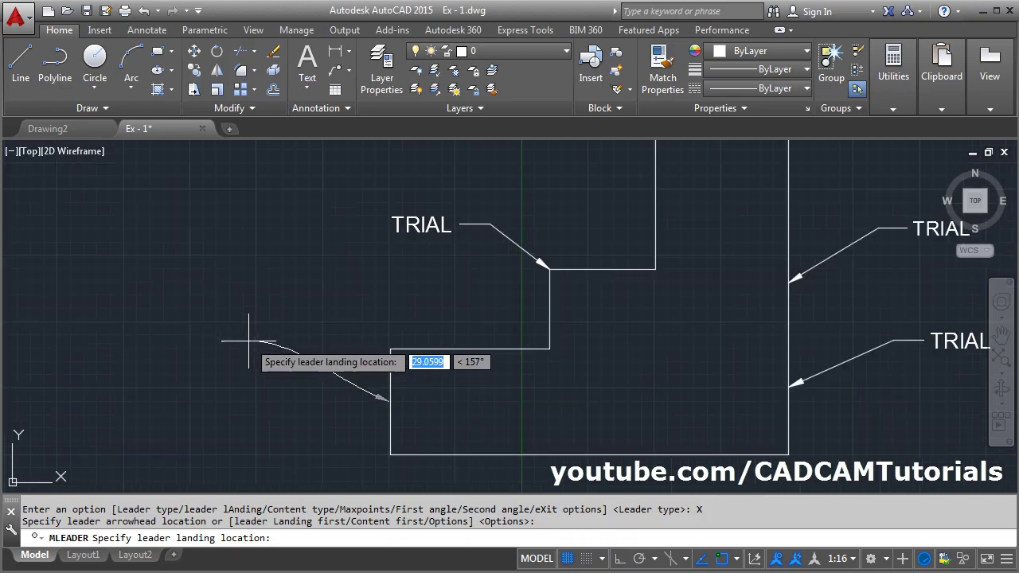
{"action": "left_click", "coordinate": [200, 326]}
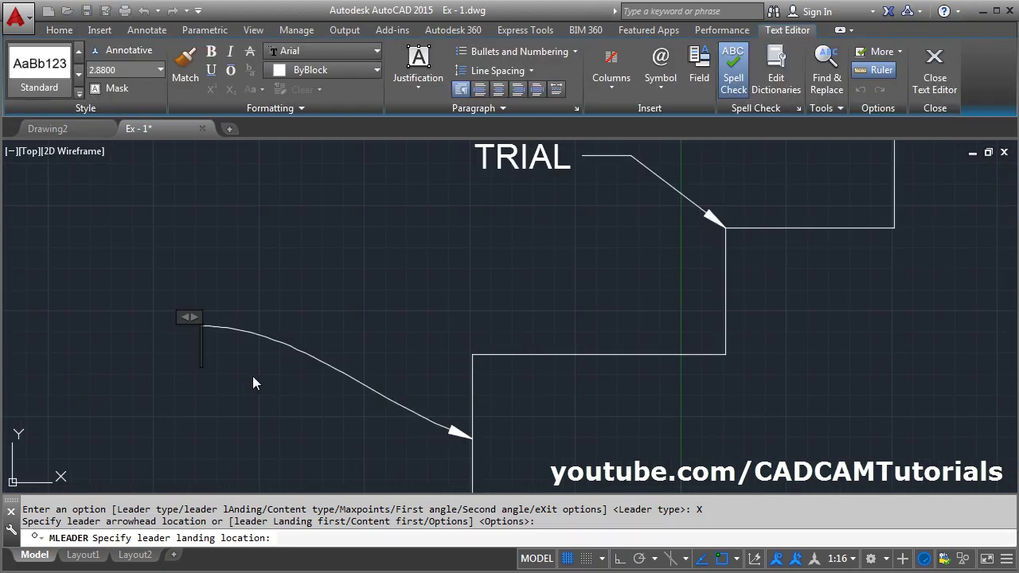
{"action": "type", "text": "ASDFAS"}
{"action": "left_click", "coordinate": [442, 274]}
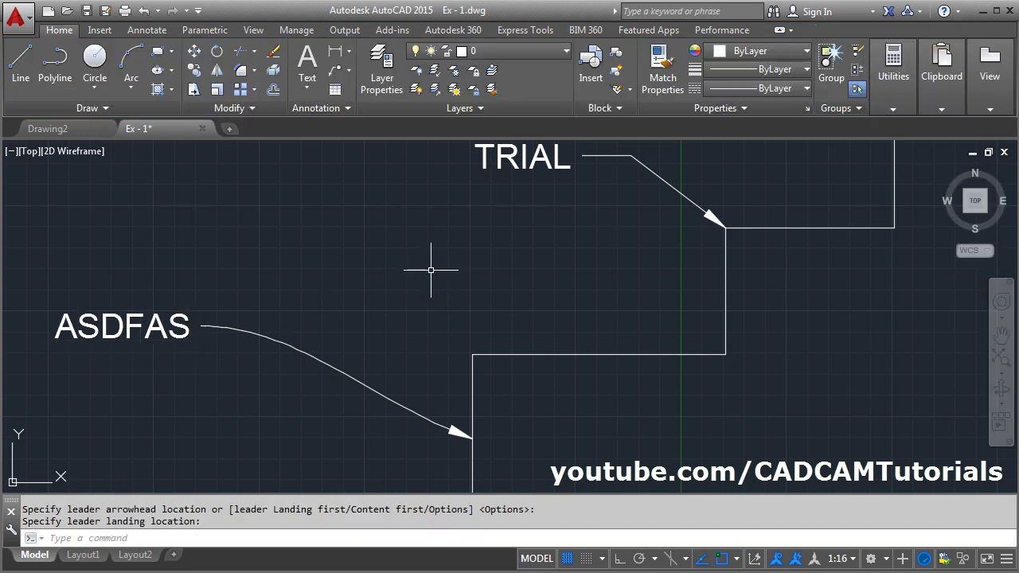
{"action": "left_click", "coordinate": [336, 70]}
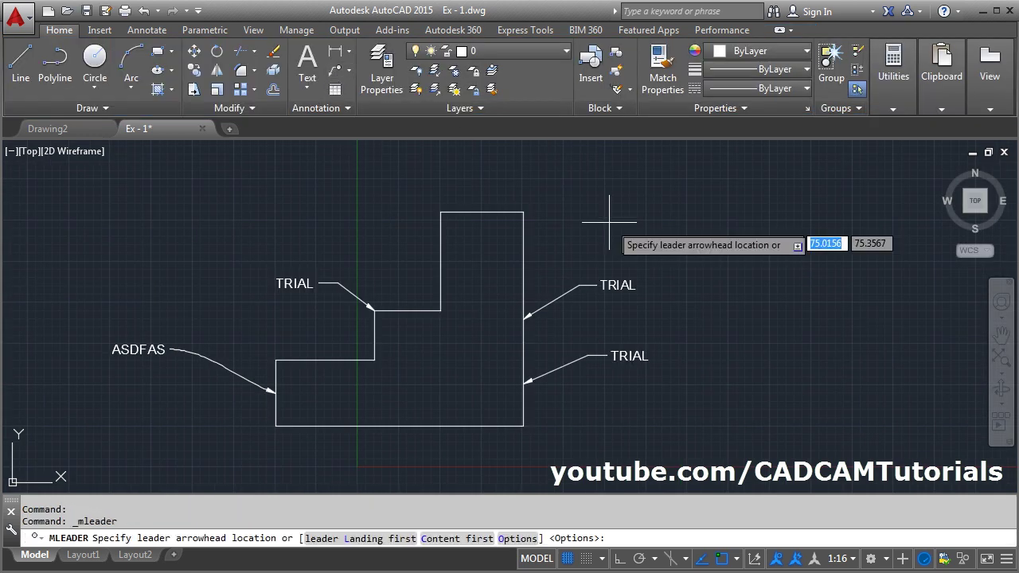
- Set the multileader options to a straight leader with landing turned off
{"action": "left_click", "coordinate": [518, 539]}
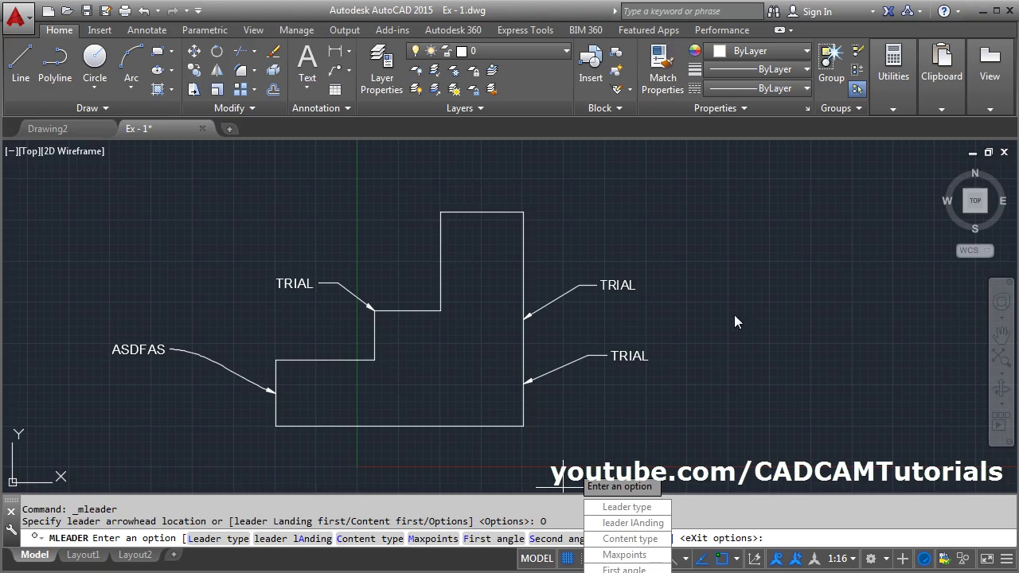
{"action": "left_click", "coordinate": [758, 283]}
{"action": "left_click", "coordinate": [758, 283]}
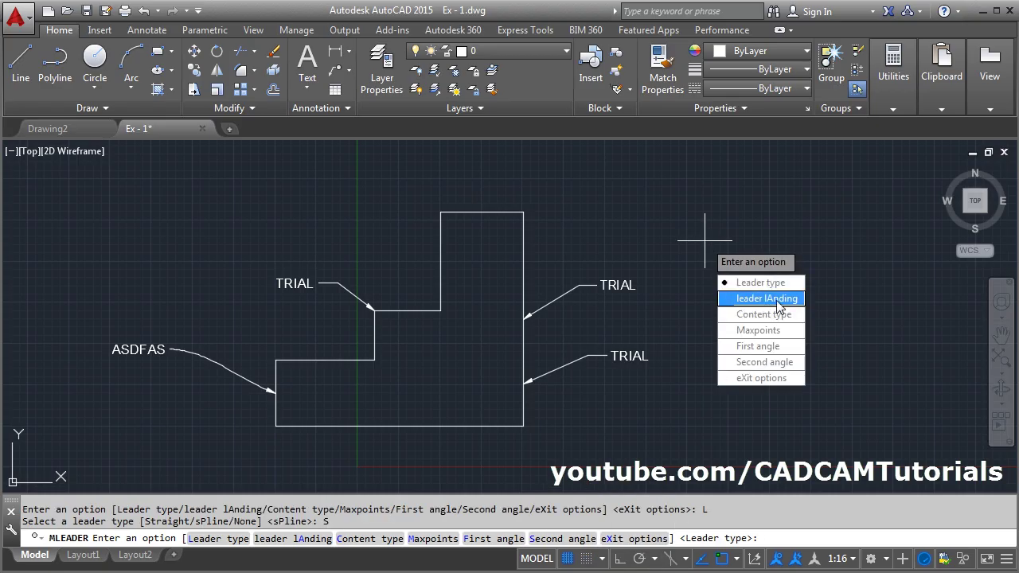
{"action": "left_click", "coordinate": [777, 300]}
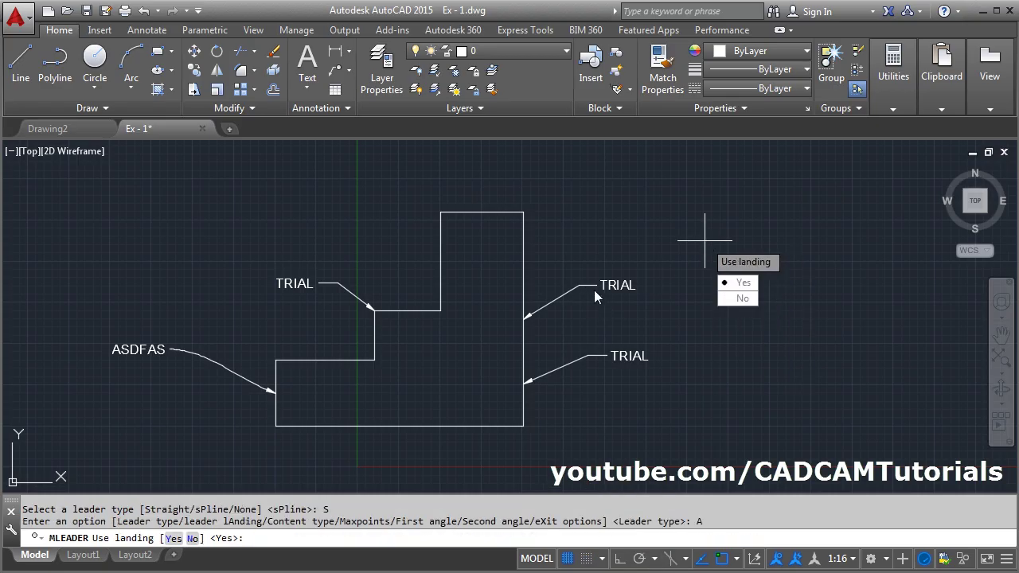
{"action": "left_click", "coordinate": [740, 299]}
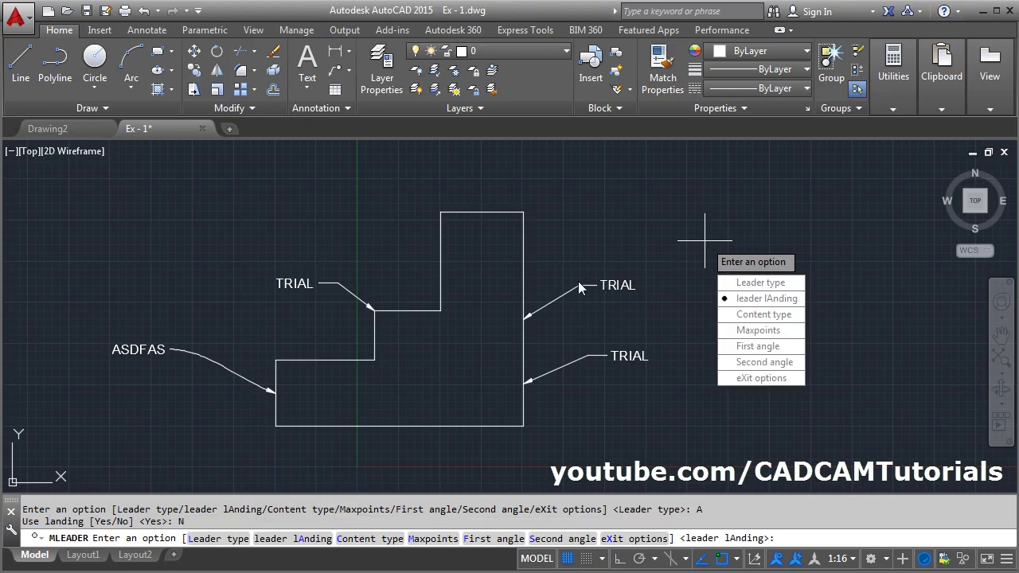
{"action": "left_click", "coordinate": [763, 379]}
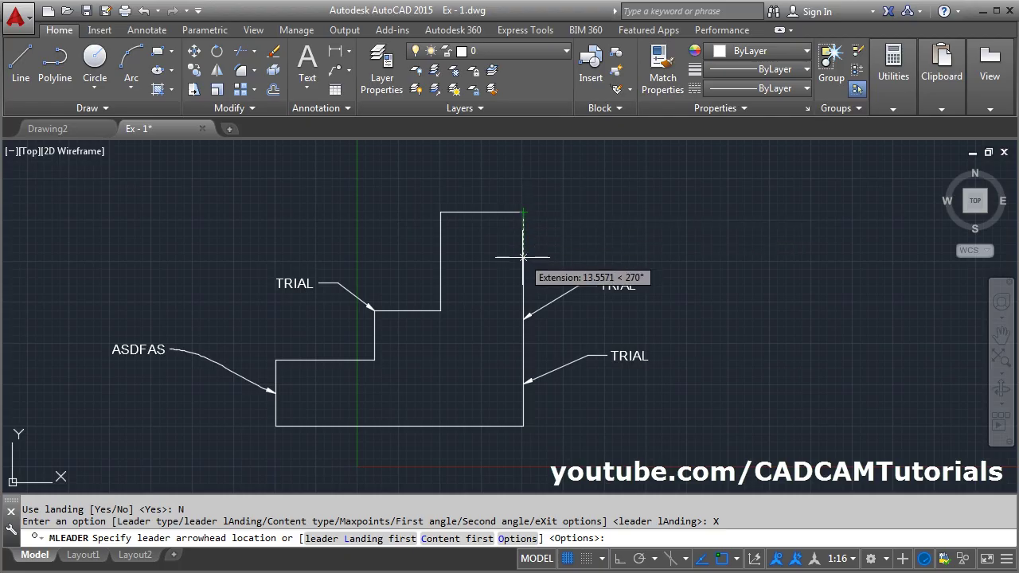
- Point the straight leader at the tall part's right edge and label it SDASDF
{"action": "left_click", "coordinate": [524, 259]}
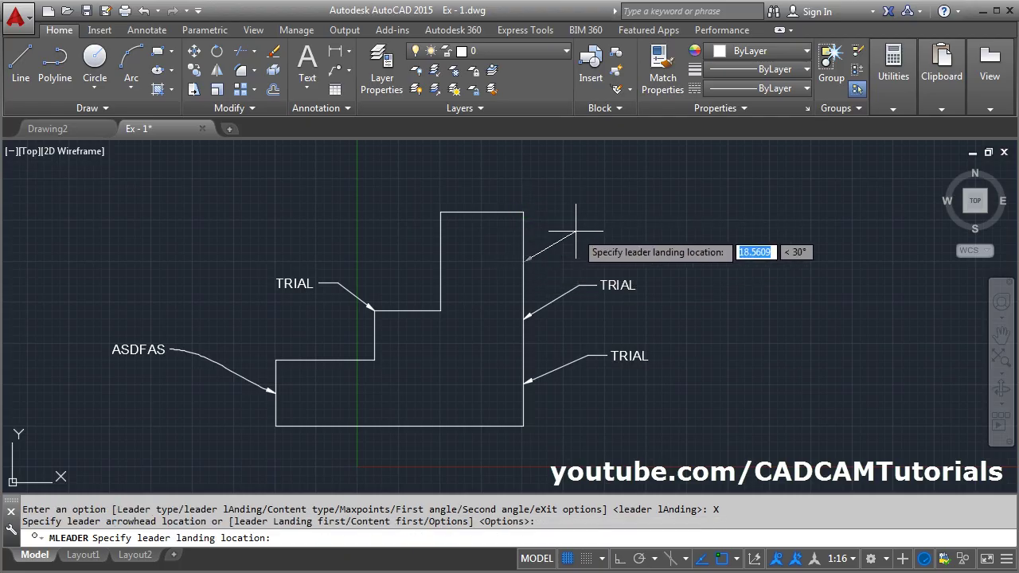
{"action": "left_click", "coordinate": [576, 232]}
{"action": "type", "text": "SDASDF"}
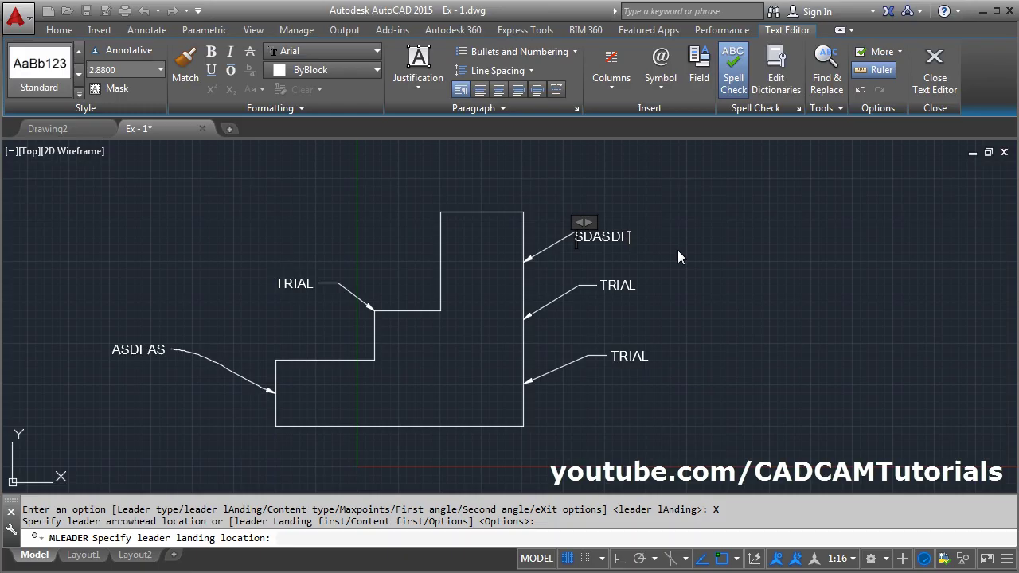
{"action": "left_click", "coordinate": [768, 269]}
{"action": "scroll", "coordinate": [549, 211], "scroll_direction": "up", "scroll_amount": 3}
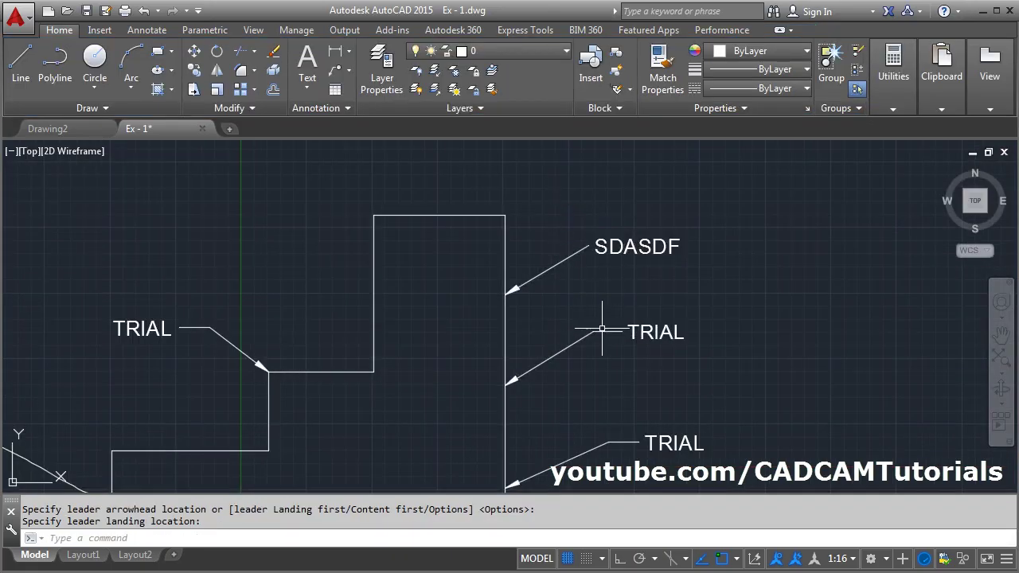
{"action": "left_click", "coordinate": [335, 70]}
{"action": "left_click", "coordinate": [518, 538]}
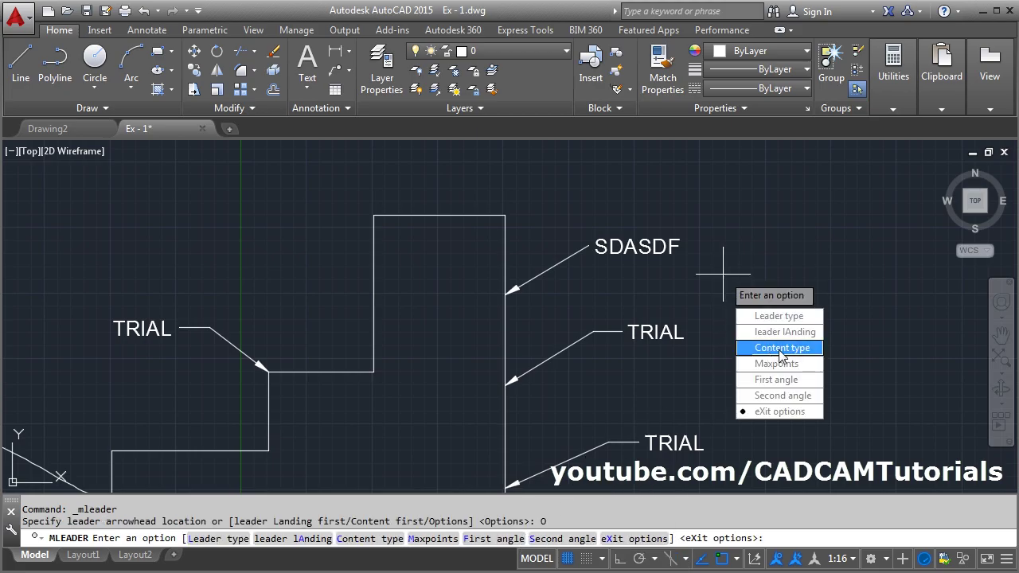
- Draw a leader with content type None pointing at the tall part's left edge
{"action": "left_click", "coordinate": [780, 356]}
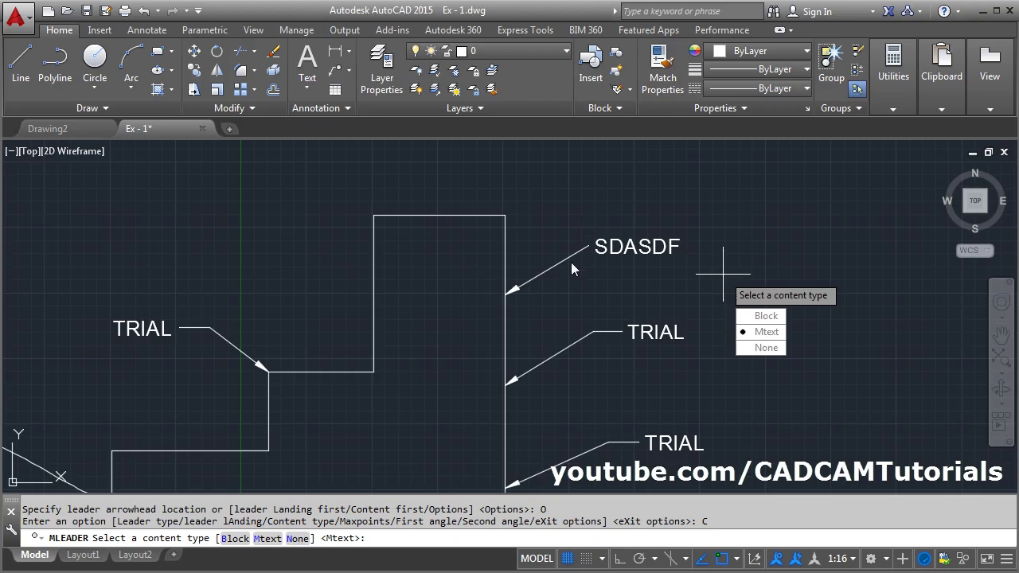
{"action": "left_click", "coordinate": [766, 348]}
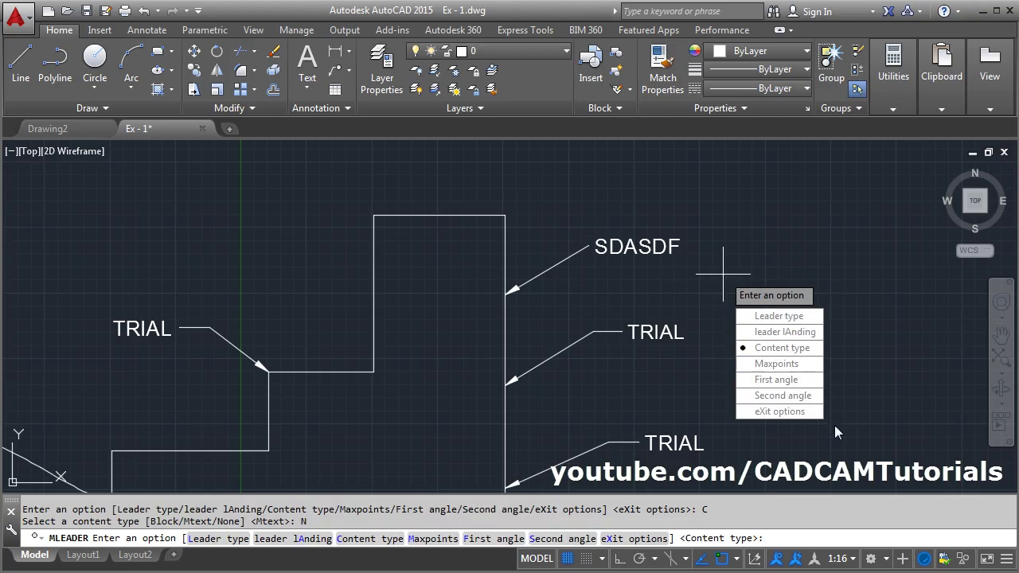
{"action": "left_click", "coordinate": [779, 412]}
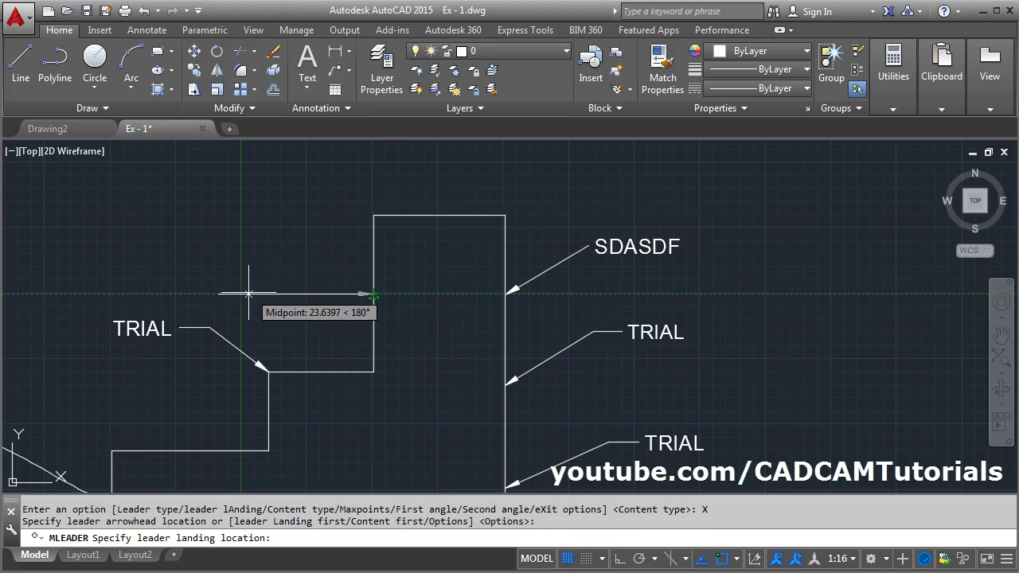
{"action": "left_click", "coordinate": [258, 294]}
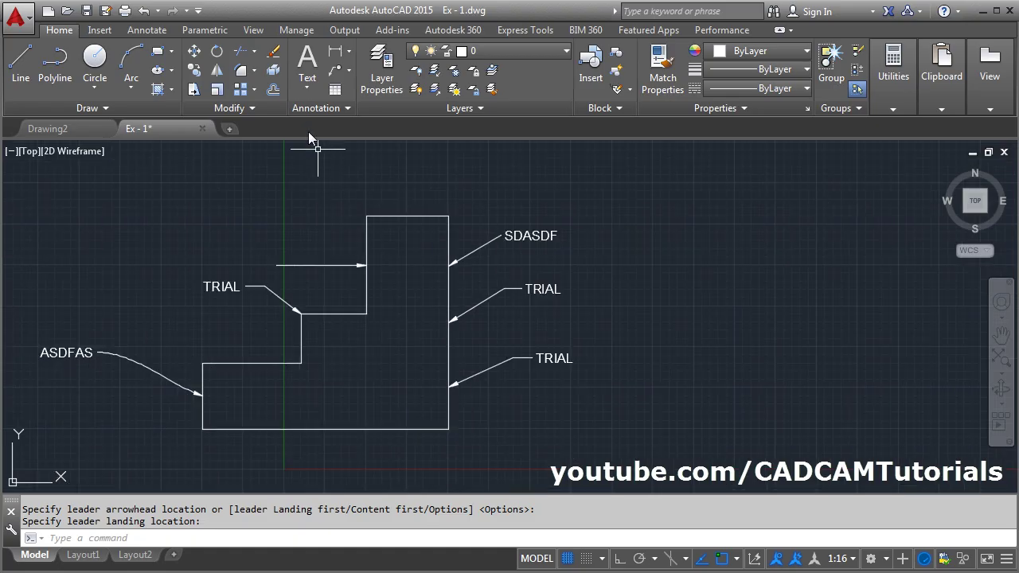
{"action": "left_click", "coordinate": [334, 70]}
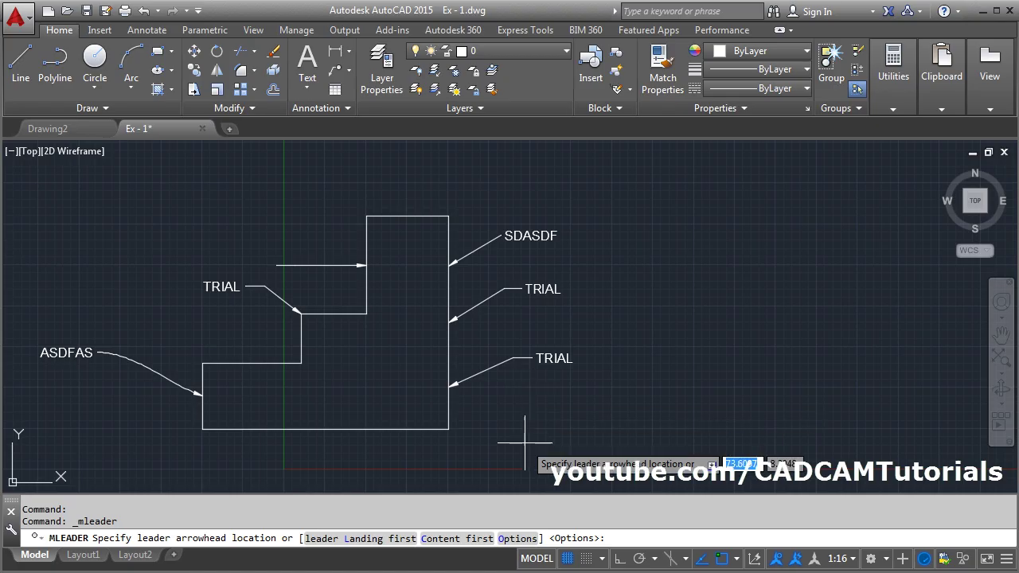
- Begin changing the leader content type, then open Multileader Style settings from the expanded Annotation panel
{"action": "left_click", "coordinate": [517, 538]}
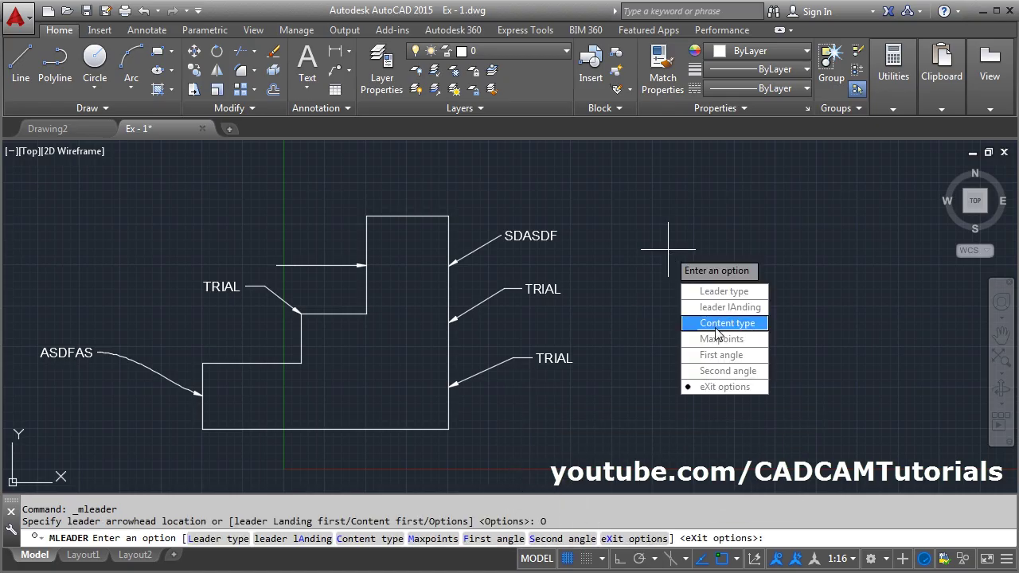
{"action": "left_click", "coordinate": [727, 325]}
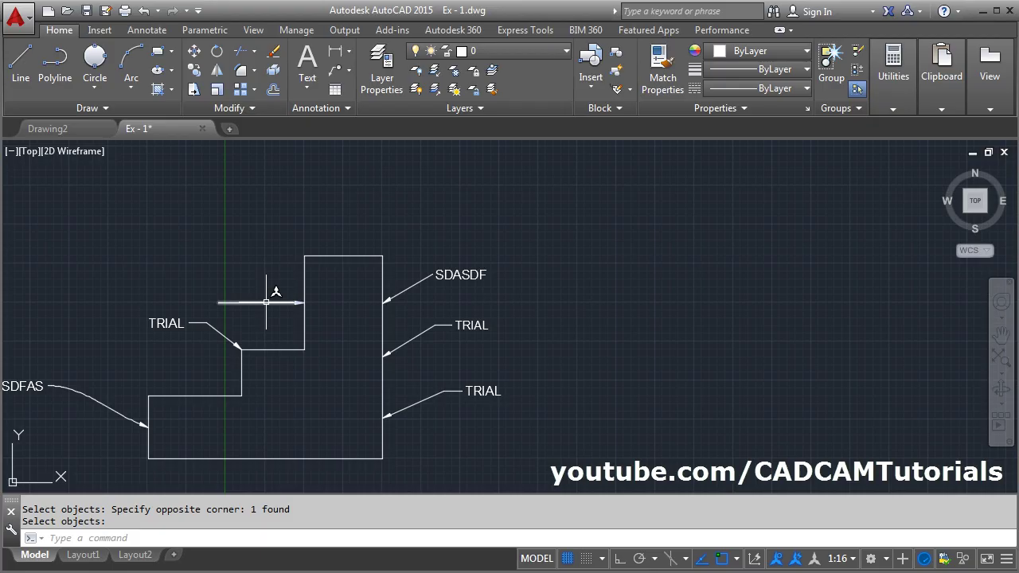
{"action": "left_click", "coordinate": [318, 109]}
{"action": "left_click", "coordinate": [299, 167]}
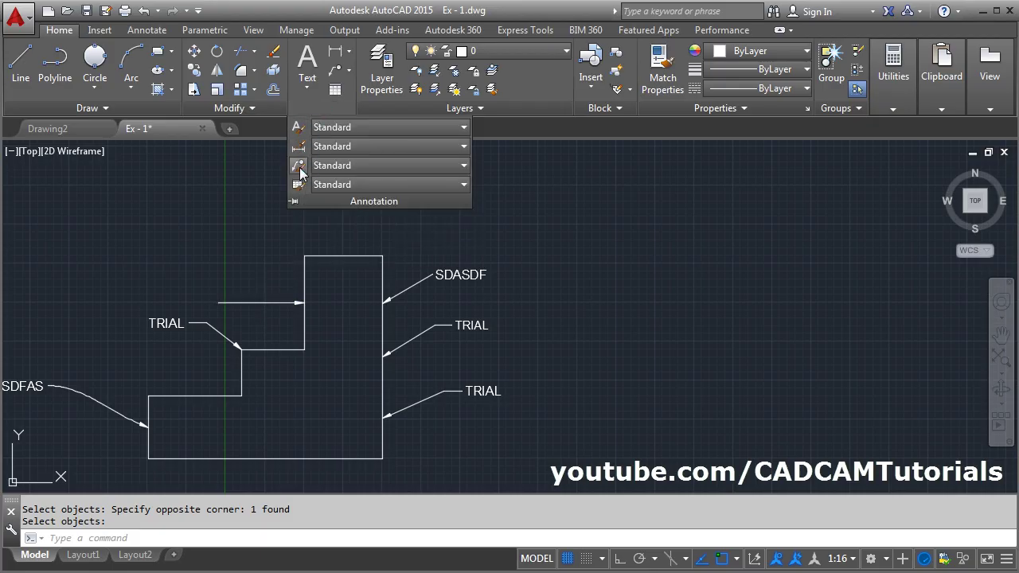
{"action": "left_click", "coordinate": [649, 273]}
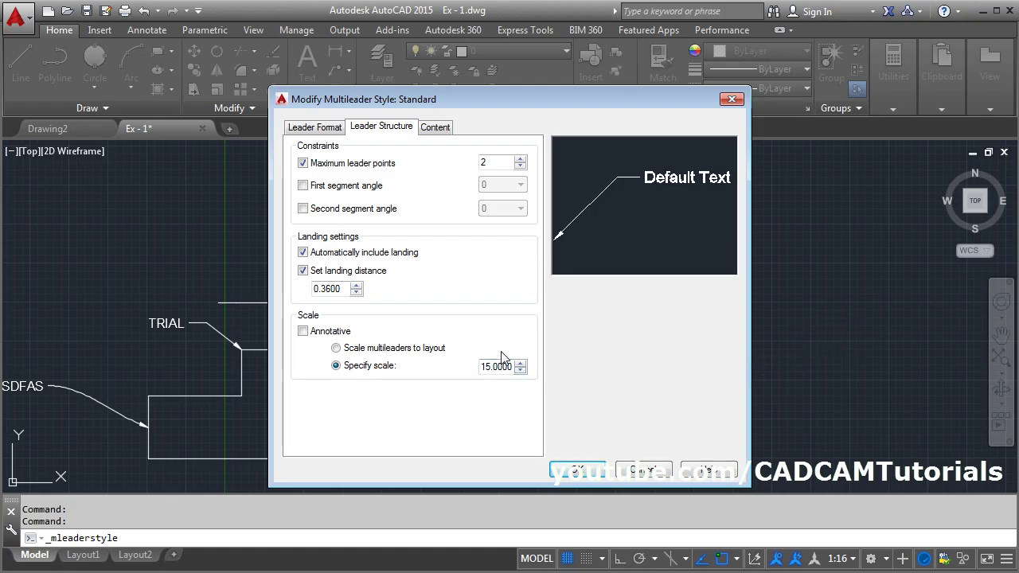
{"action": "key", "text": "XF86Calculator"}
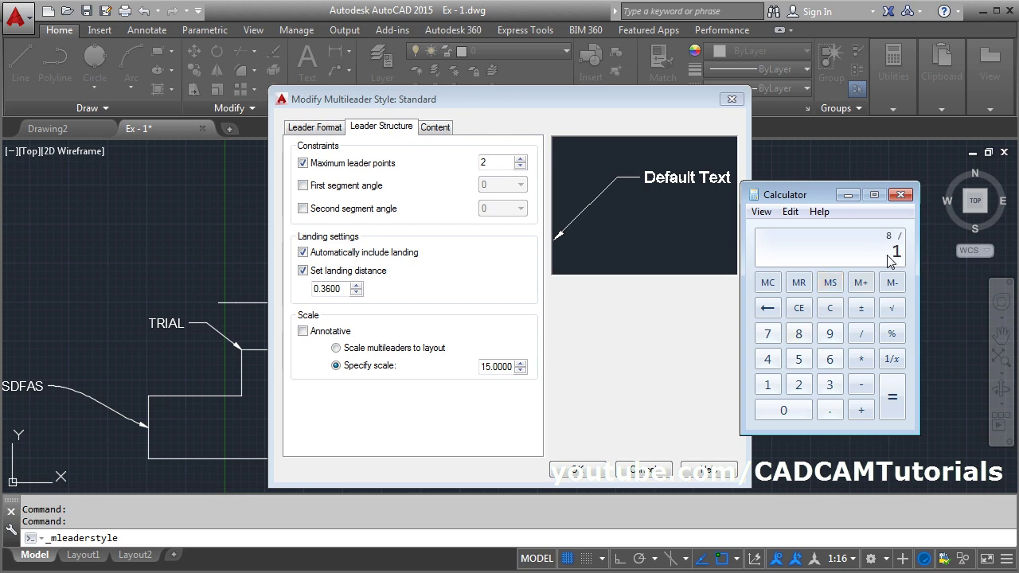
{"action": "key", "text": "Return"}
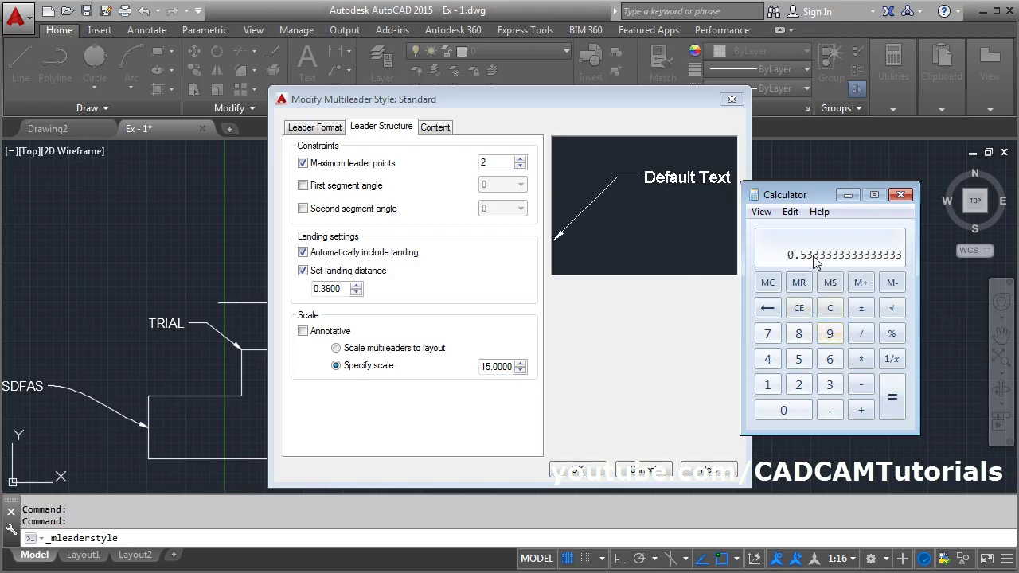
{"action": "left_click", "coordinate": [640, 474]}
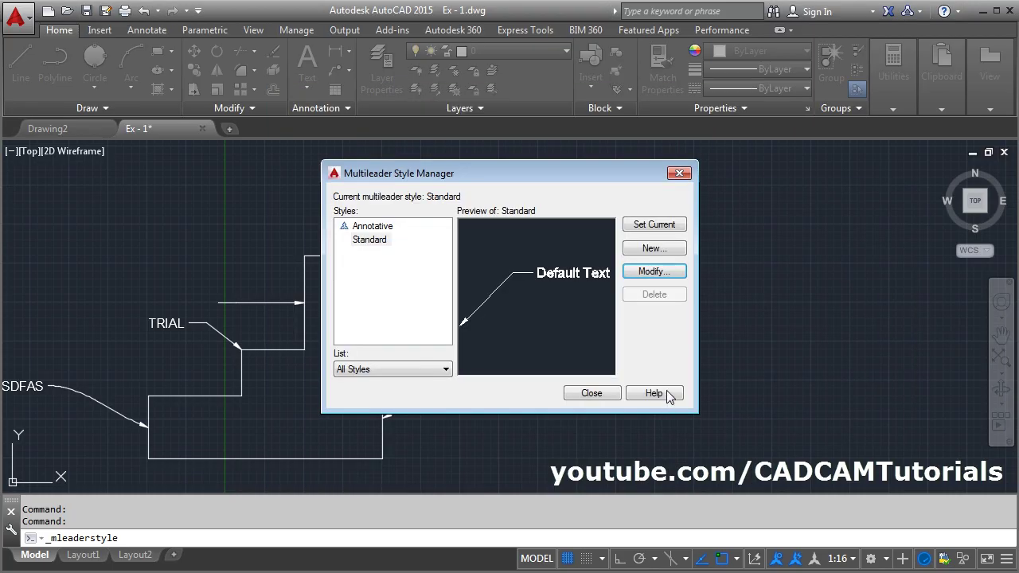
{"action": "left_click", "coordinate": [589, 393]}
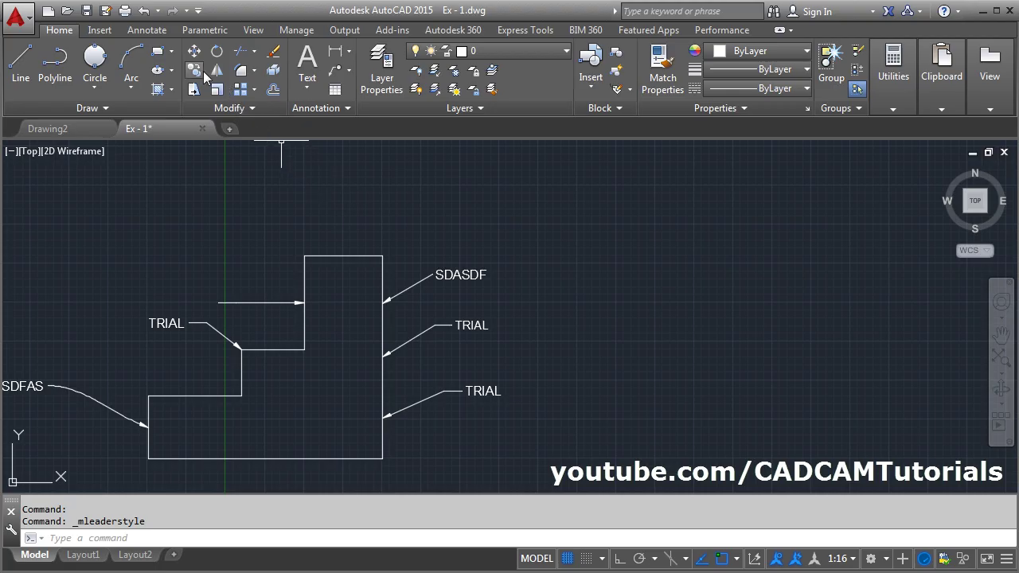
- Draw a 0.53 by 0.53 square rectangle using the Dimensions option
{"action": "left_click", "coordinate": [158, 51]}
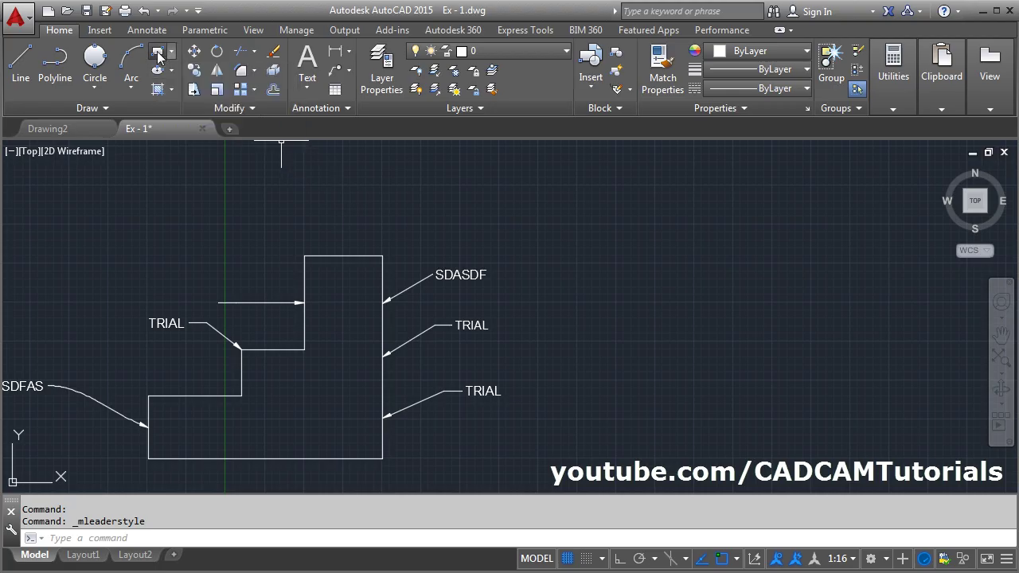
{"action": "left_click", "coordinate": [583, 360]}
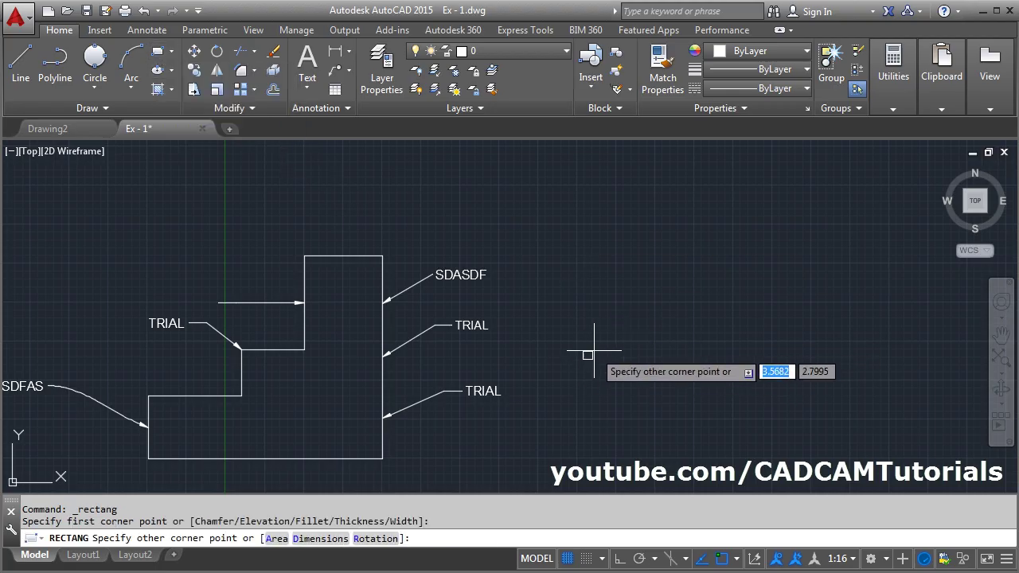
{"action": "left_click", "coordinate": [319, 538]}
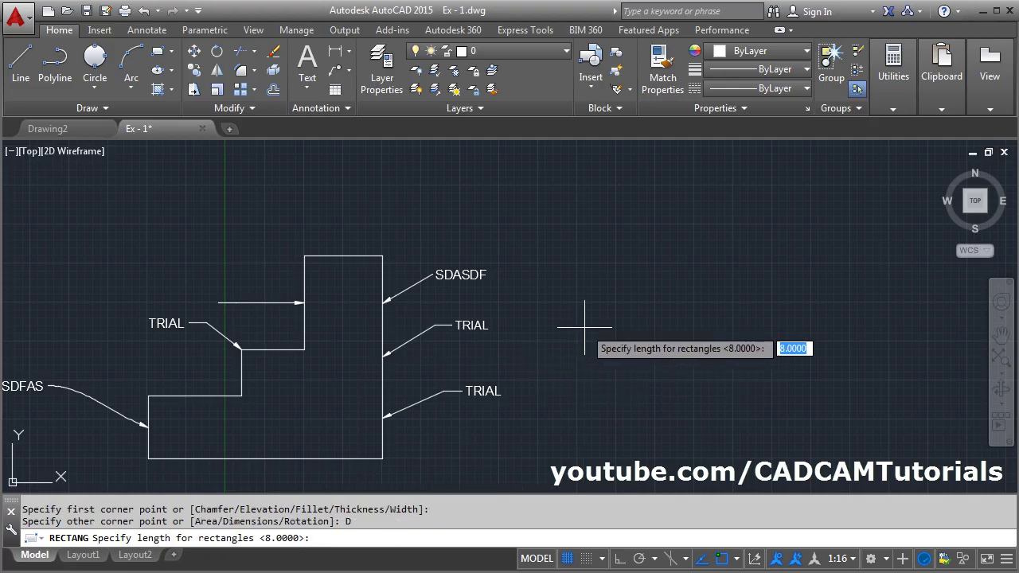
{"action": "type", "text": "."}
{"action": "key", "text": "Return"}
{"action": "type", "text": "."}
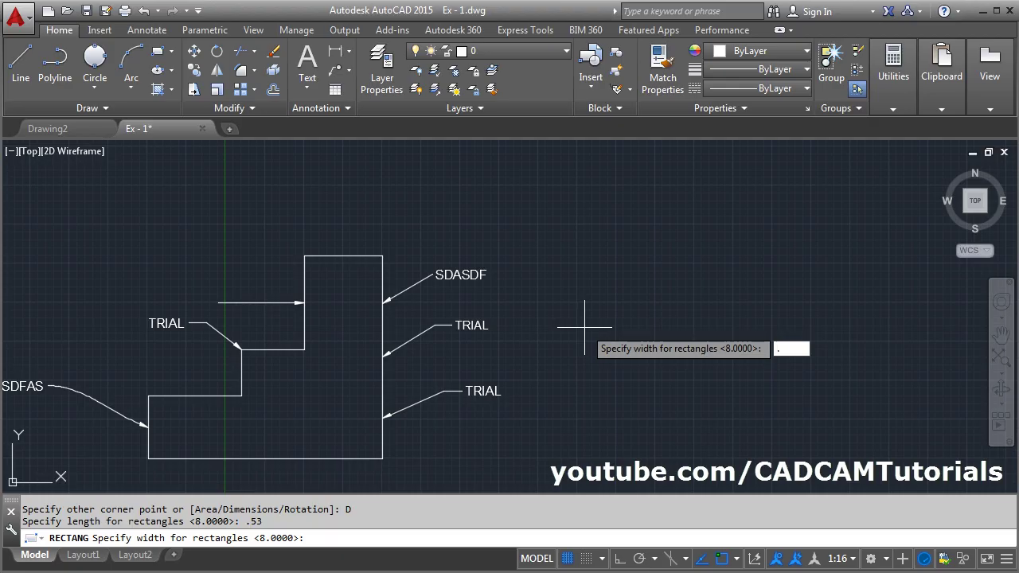
{"action": "type", "text": "53"}
{"action": "key", "text": "Return"}
{"action": "scroll", "coordinate": [586, 354], "scroll_direction": "up", "scroll_amount": 5}
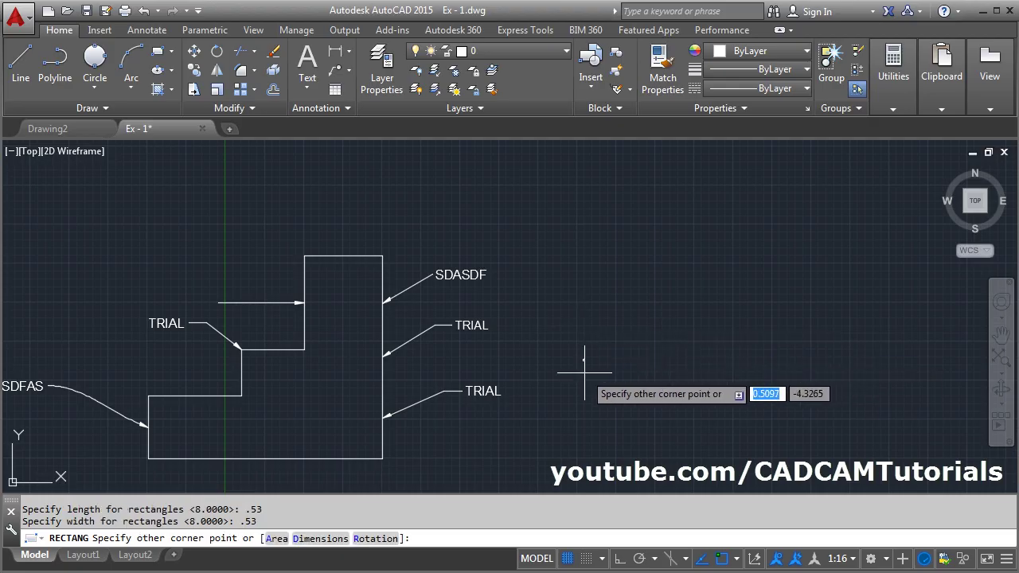
{"action": "scroll", "coordinate": [558, 326], "scroll_direction": "up", "scroll_amount": 4}
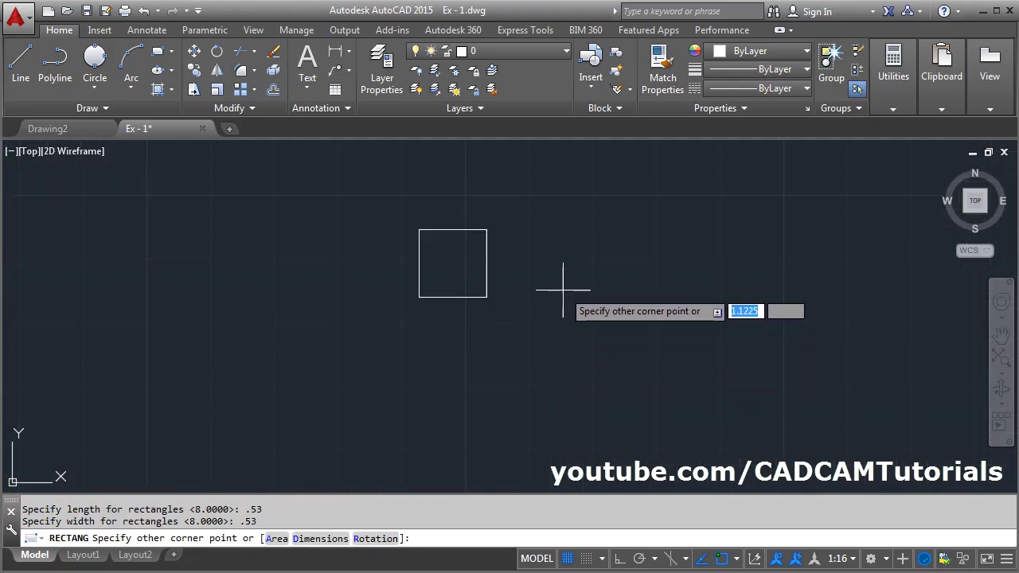
{"action": "left_click", "coordinate": [557, 239]}
{"action": "scroll", "coordinate": [431, 250], "scroll_direction": "up", "scroll_amount": 2}
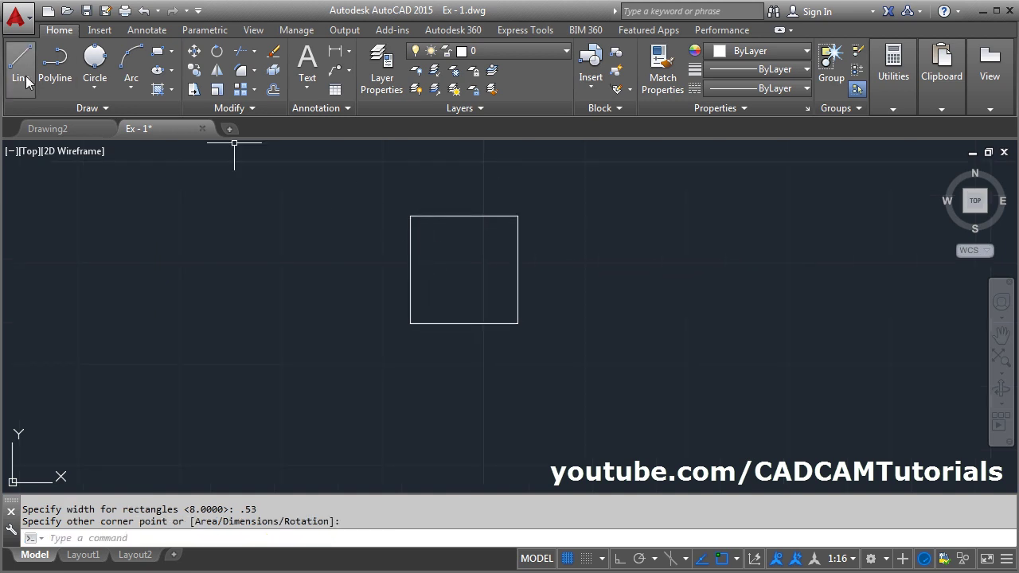
- Draw a three-point circle through the square's top, right and bottom midpoints
{"action": "left_click", "coordinate": [97, 88]}
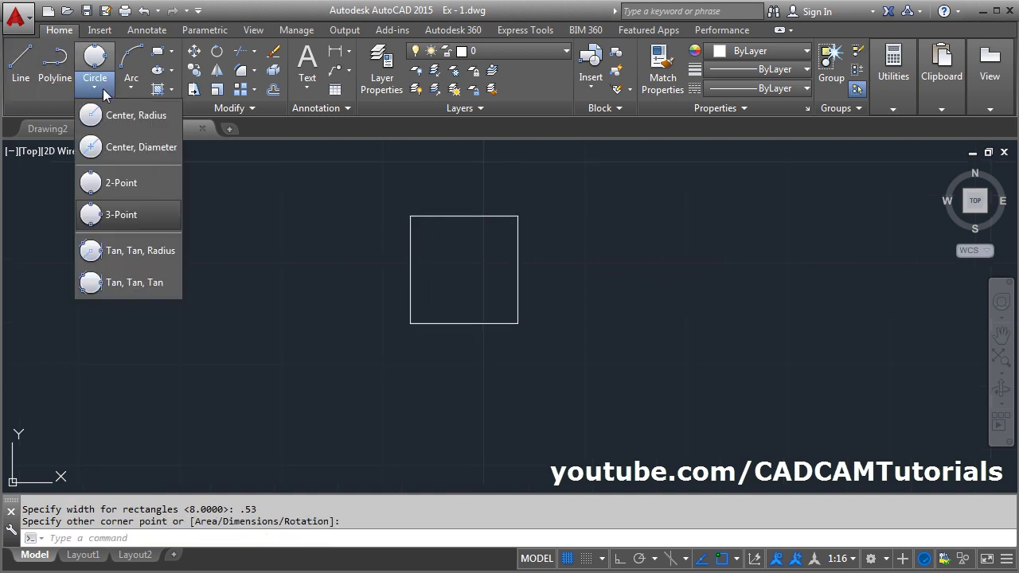
{"action": "left_click", "coordinate": [120, 213]}
{"action": "left_click", "coordinate": [464, 216]}
{"action": "left_click", "coordinate": [518, 270]}
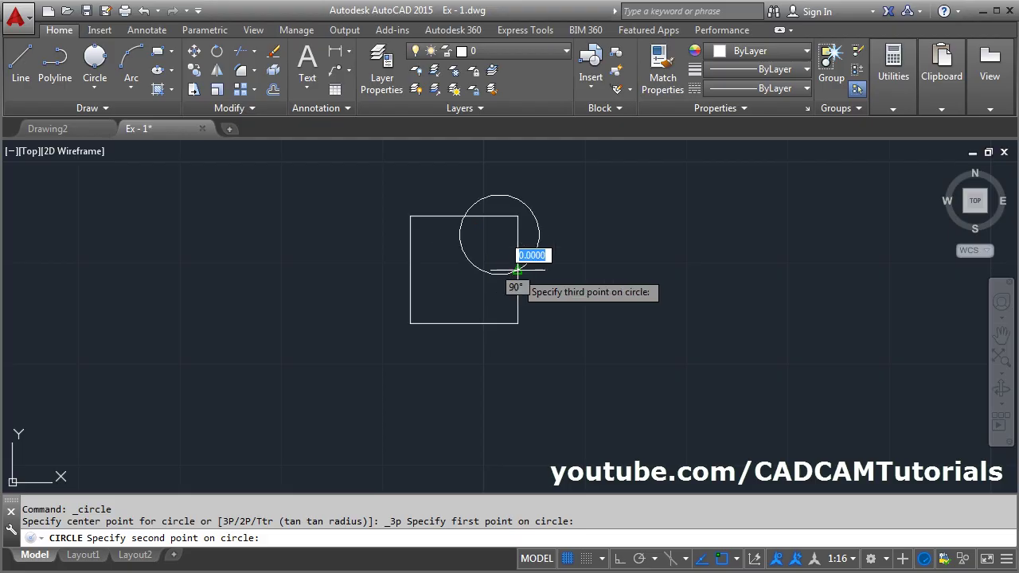
{"action": "left_click", "coordinate": [464, 323]}
{"action": "scroll", "coordinate": [497, 191], "scroll_direction": "up", "scroll_amount": 2}
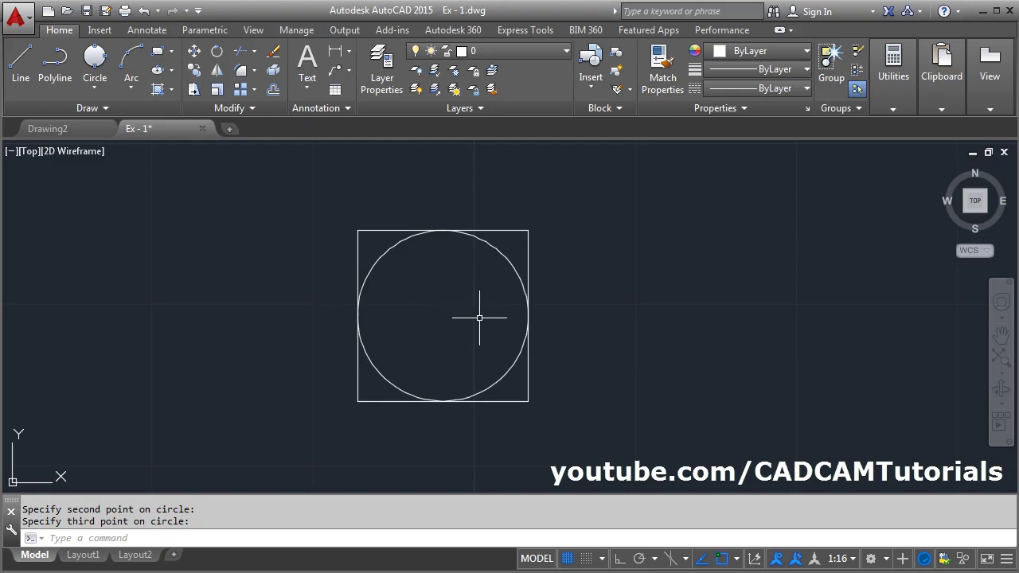
{"action": "left_click", "coordinate": [619, 109]}
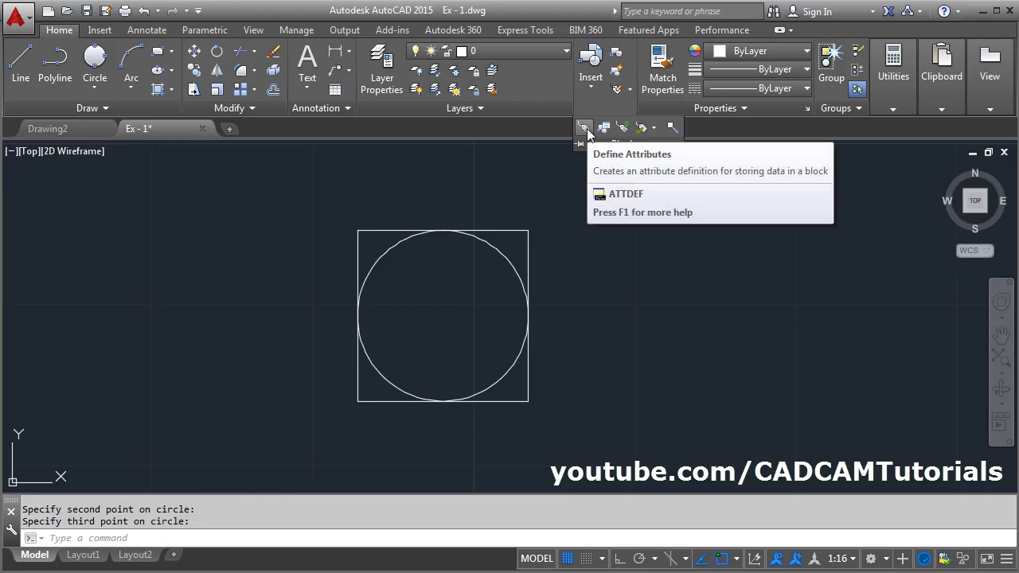
- Define an attribute: tag 1, prompt ENTER NO, default 1, centre justified, 0.25 high
{"action": "left_click", "coordinate": [587, 130]}
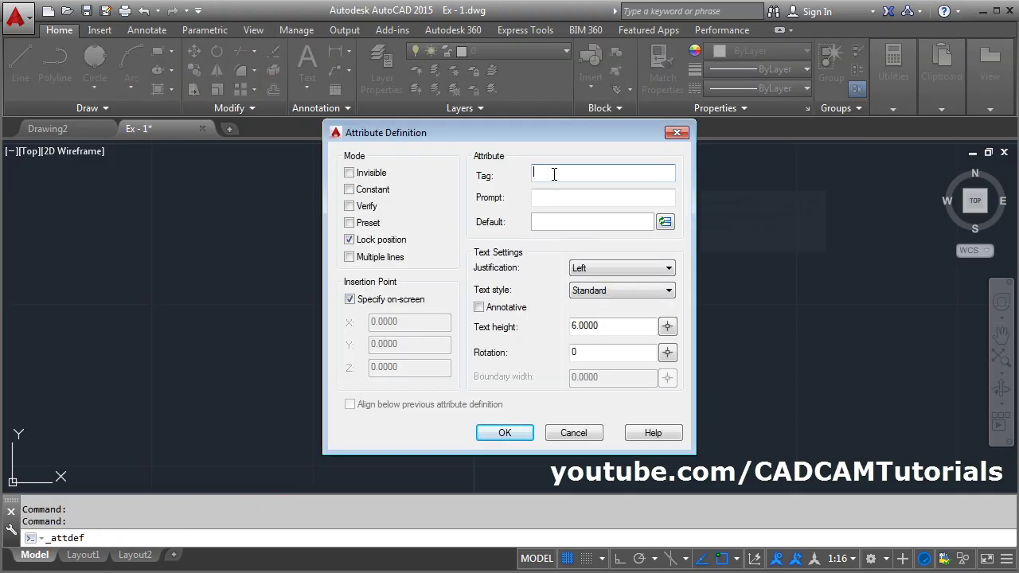
{"action": "type", "text": "1"}
{"action": "left_click", "coordinate": [559, 199]}
{"action": "type", "text": "ENTER NO"}
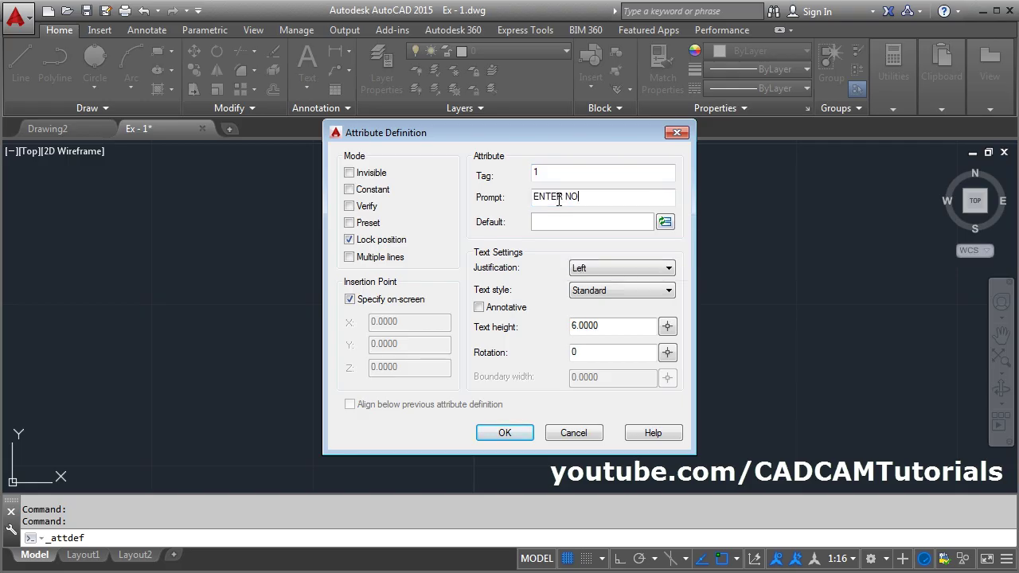
{"action": "left_click", "coordinate": [569, 223]}
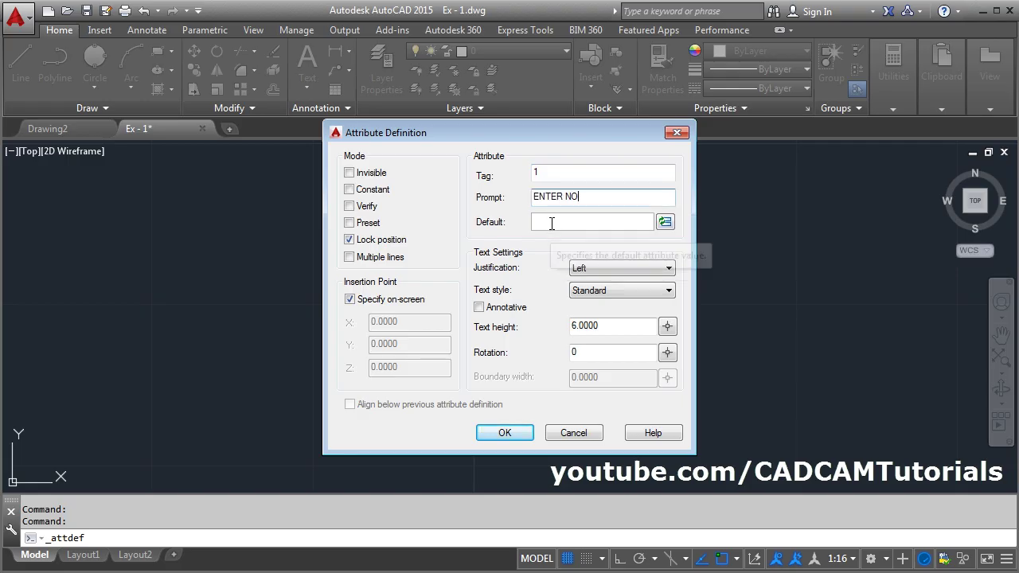
{"action": "type", "text": "1"}
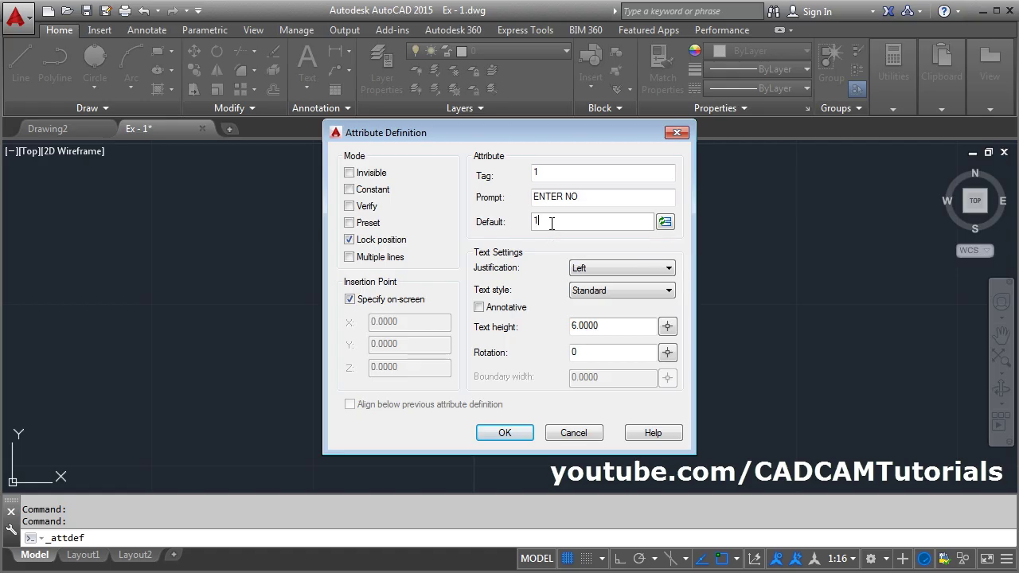
{"action": "left_click", "coordinate": [599, 268]}
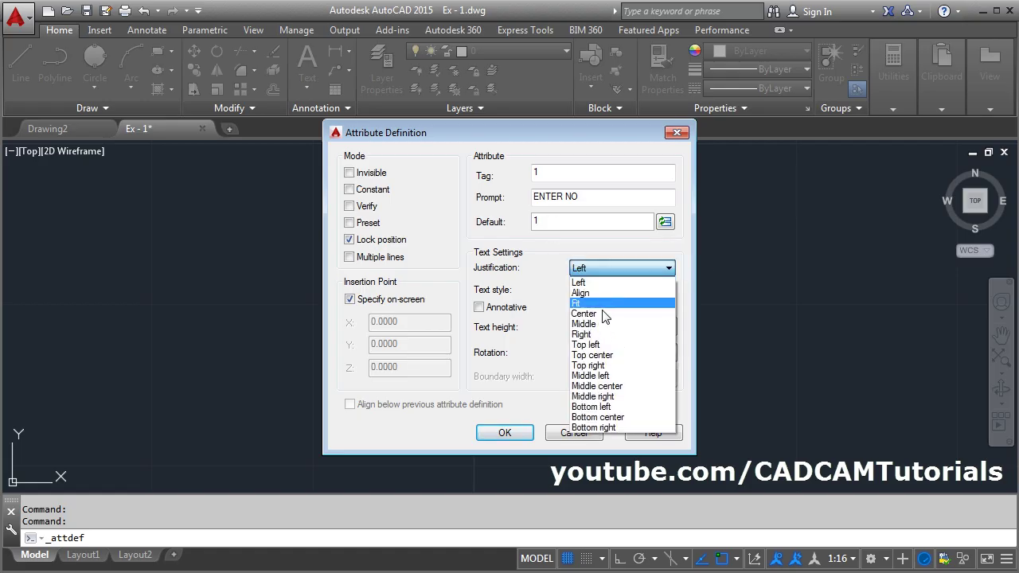
{"action": "left_click", "coordinate": [625, 306]}
{"action": "left_click_drag", "start_coordinate": [607, 325], "coordinate": [545, 336]}
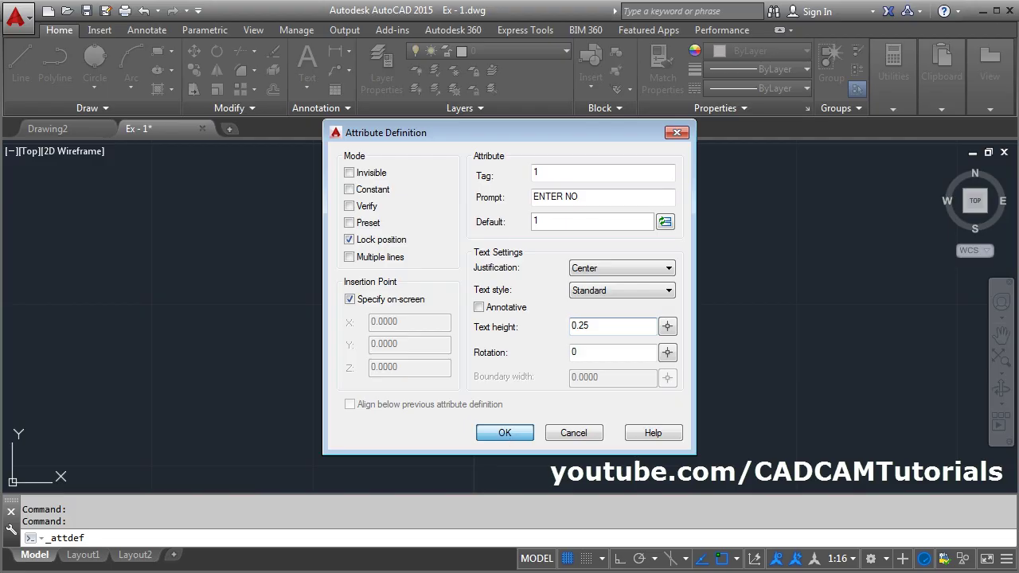
{"action": "left_click", "coordinate": [504, 433]}
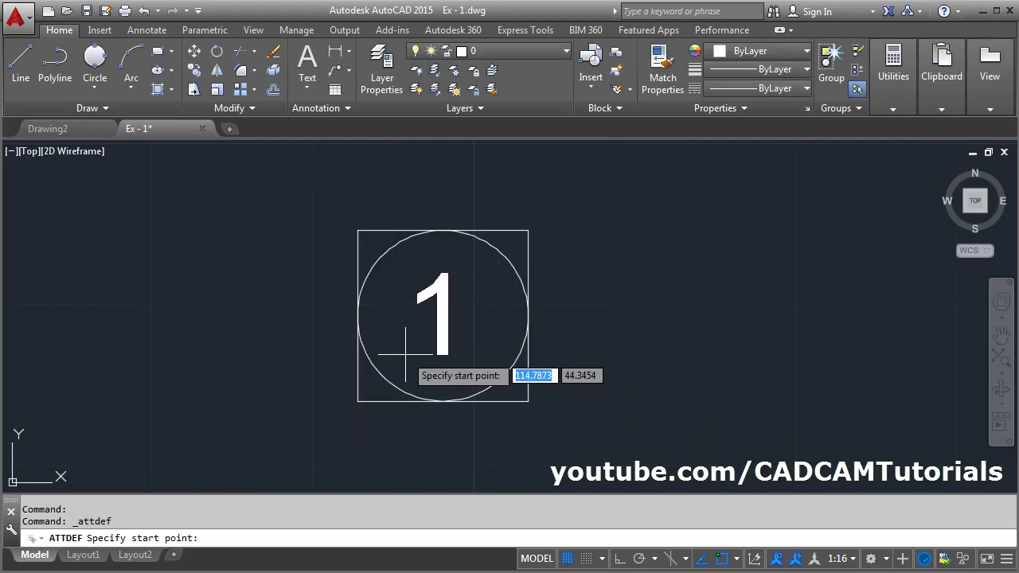
- Place the attribute, then move it to the circle's centre
{"action": "scroll", "coordinate": [404, 356], "scroll_direction": "up", "scroll_amount": 2}
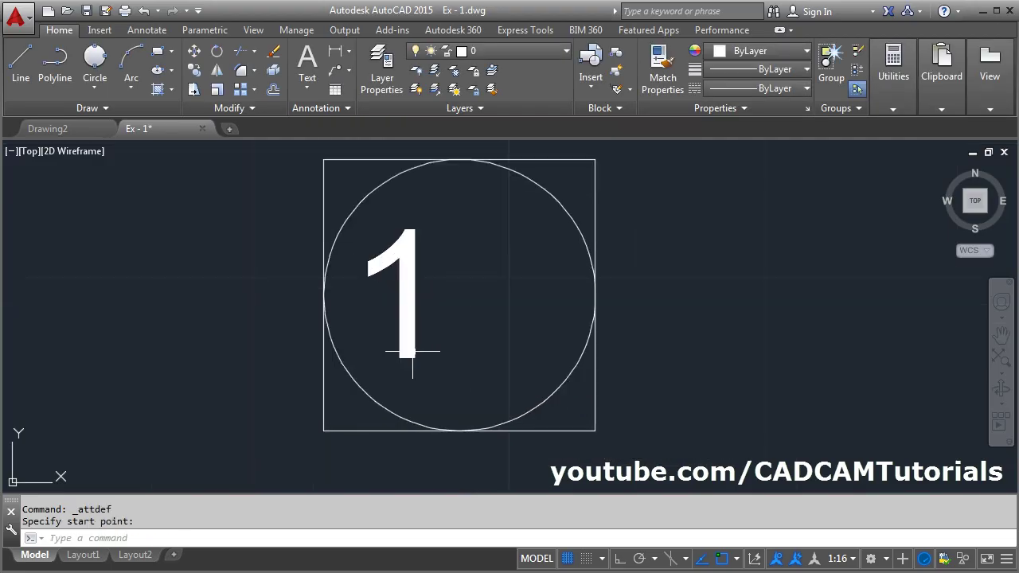
{"action": "left_click", "coordinate": [468, 360]}
{"action": "type", "text": "m"}
{"action": "key", "text": "Return"}
{"action": "left_click", "coordinate": [405, 348]}
{"action": "left_click", "coordinate": [444, 357]}
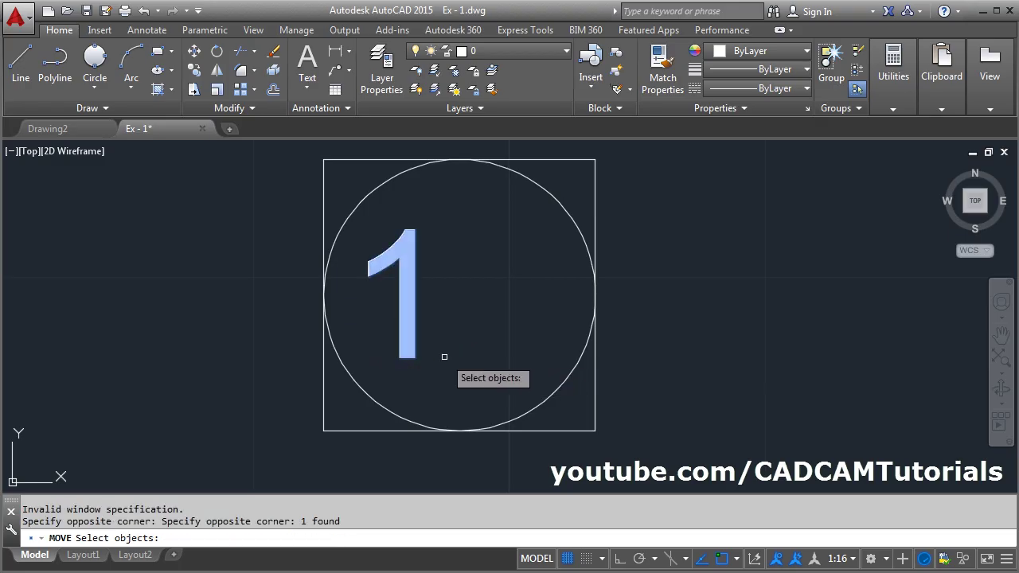
{"action": "key", "text": "Return"}
{"action": "left_click", "coordinate": [349, 359]}
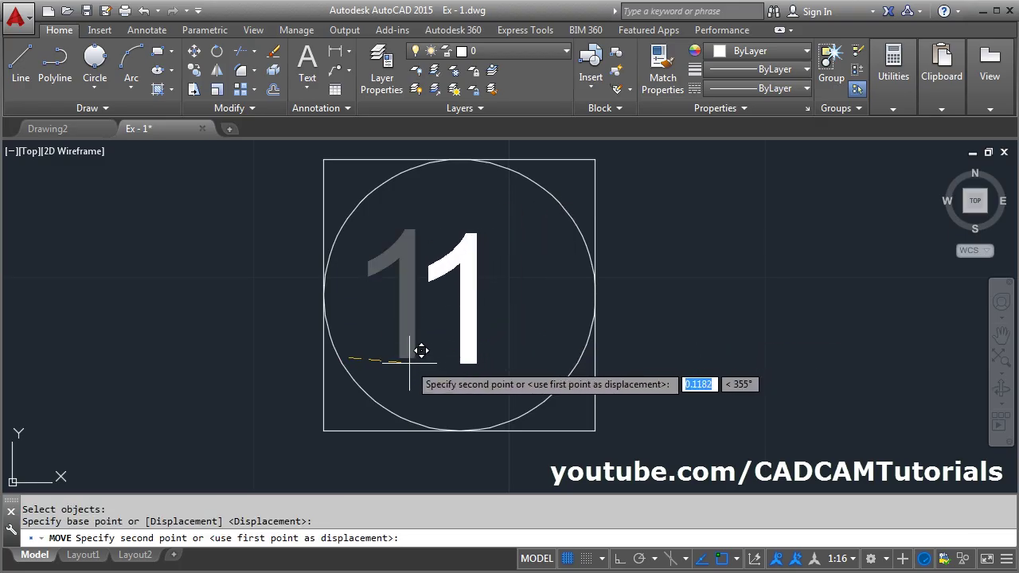
{"action": "left_click", "coordinate": [417, 347]}
{"action": "scroll", "coordinate": [478, 357], "scroll_direction": "down", "scroll_amount": 2}
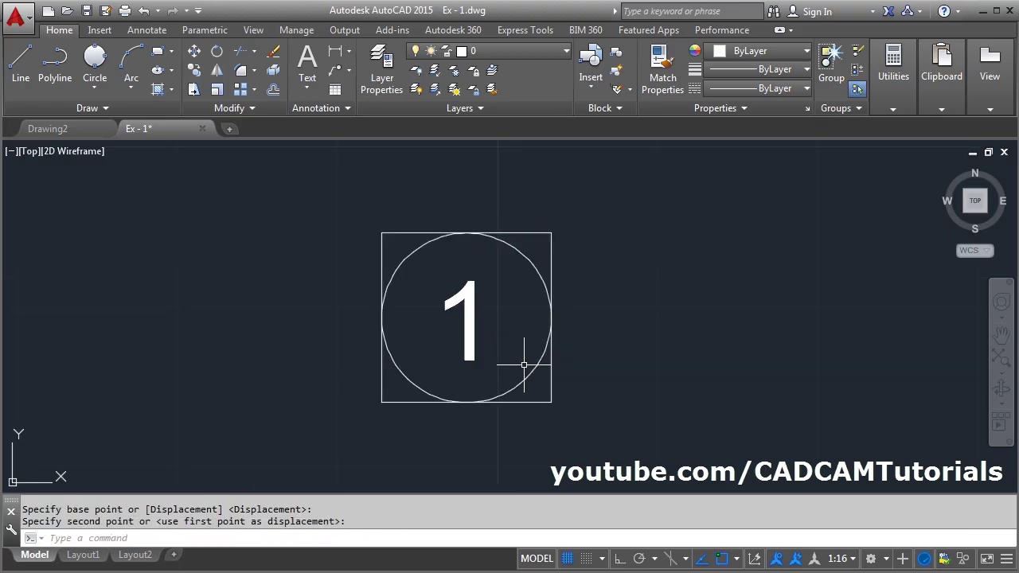
- Define block SQ1 from the square, circle and attribute, with its base point at the circle's left quadrant
{"action": "left_click", "coordinate": [619, 55]}
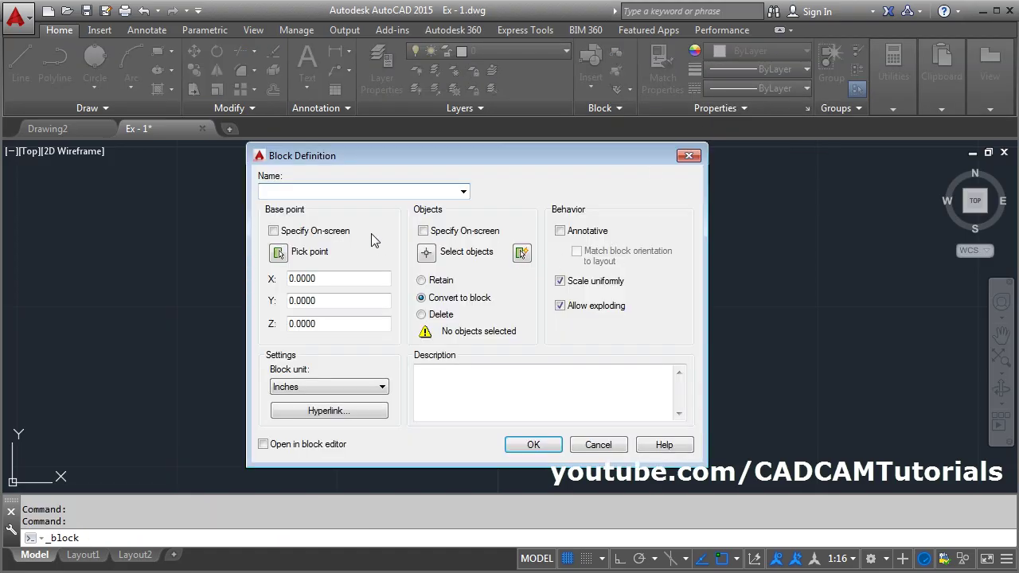
{"action": "type", "text": "SQ1"}
{"action": "left_click", "coordinate": [280, 254]}
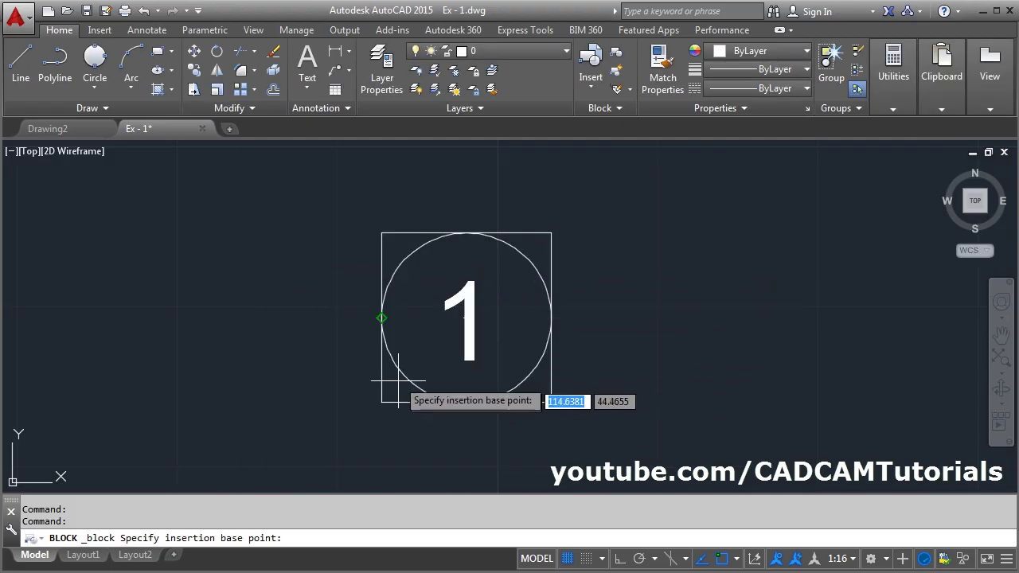
{"action": "left_click", "coordinate": [381, 318]}
{"action": "left_click", "coordinate": [425, 253]}
{"action": "left_click", "coordinate": [587, 210]}
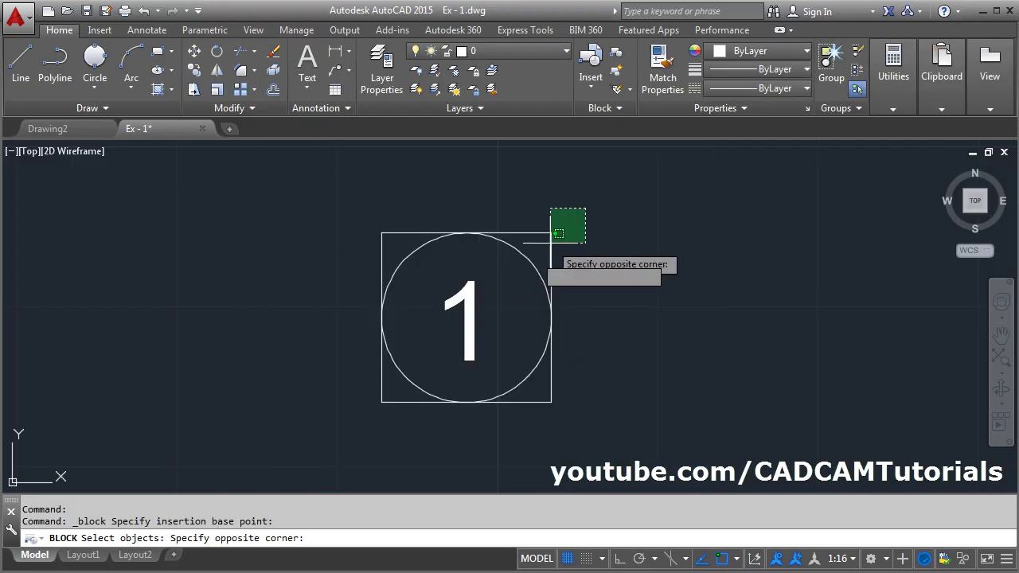
{"action": "left_click", "coordinate": [345, 435]}
{"action": "key", "text": "Return"}
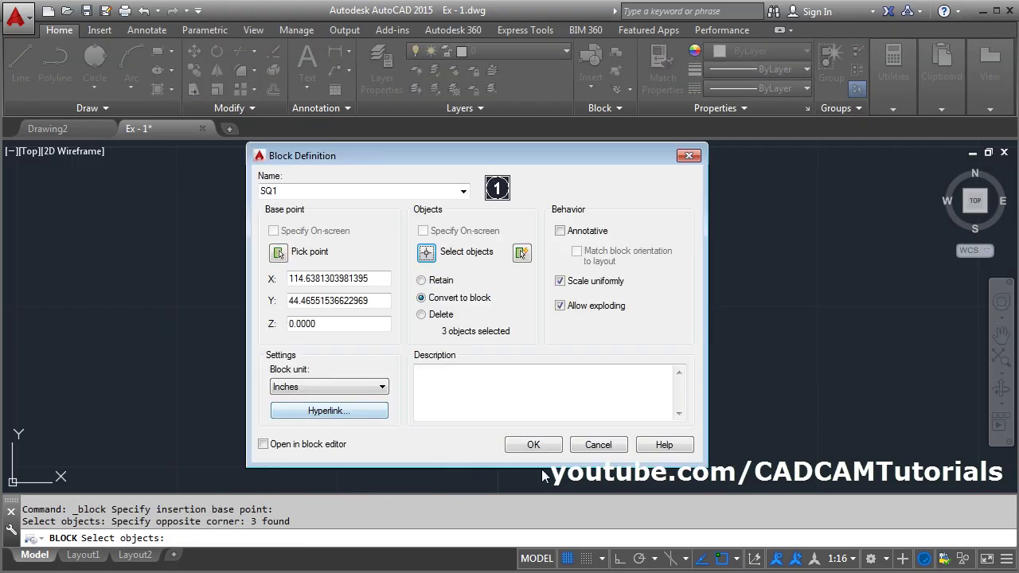
{"action": "left_click", "coordinate": [529, 445]}
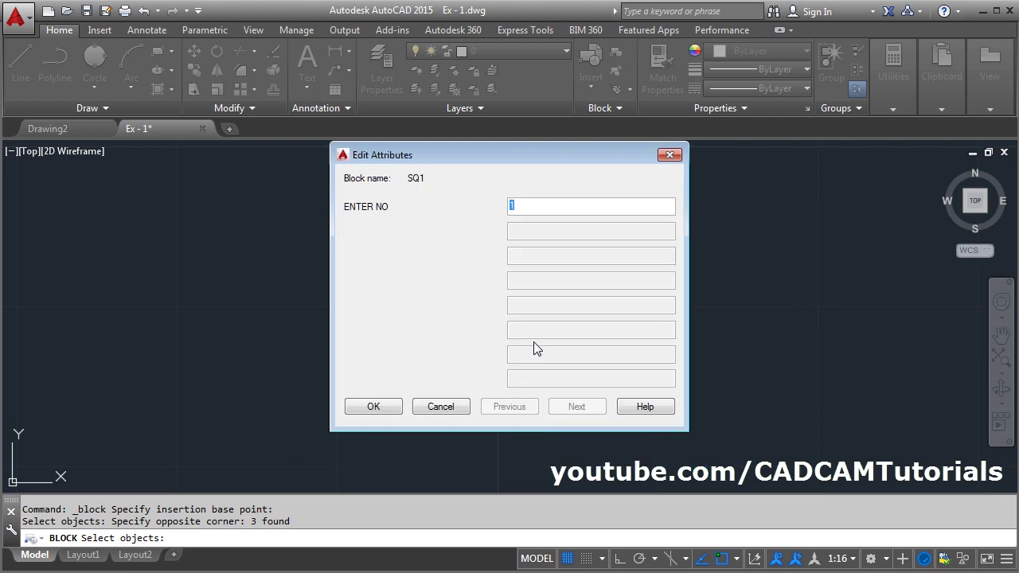
- Accept 1 as the SQ1 block's ENTER NO attribute value
{"action": "left_click", "coordinate": [373, 406]}
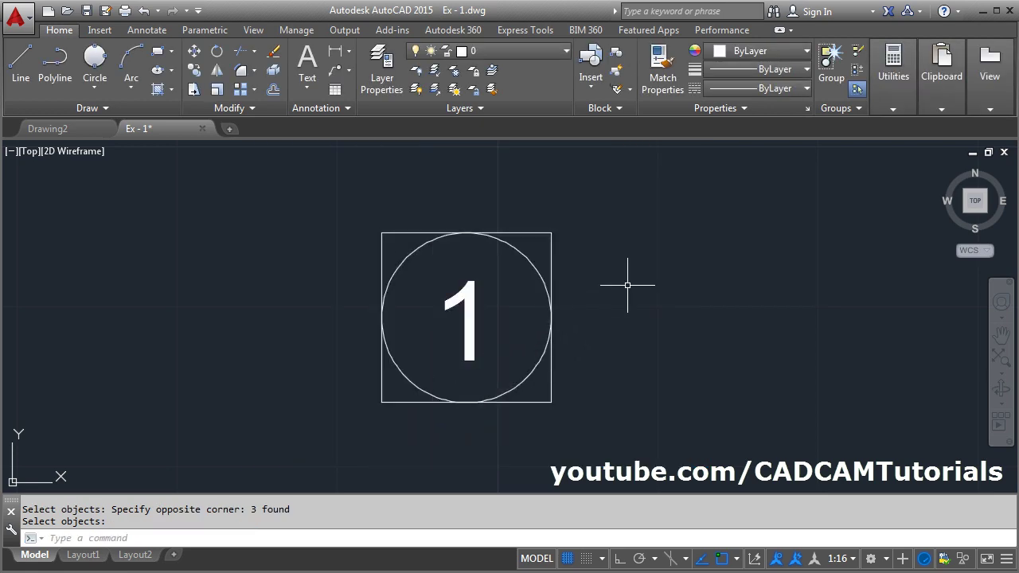
{"action": "scroll", "coordinate": [703, 268], "scroll_direction": "down", "scroll_amount": 4}
{"action": "scroll", "coordinate": [703, 268], "scroll_direction": "down", "scroll_amount": 5}
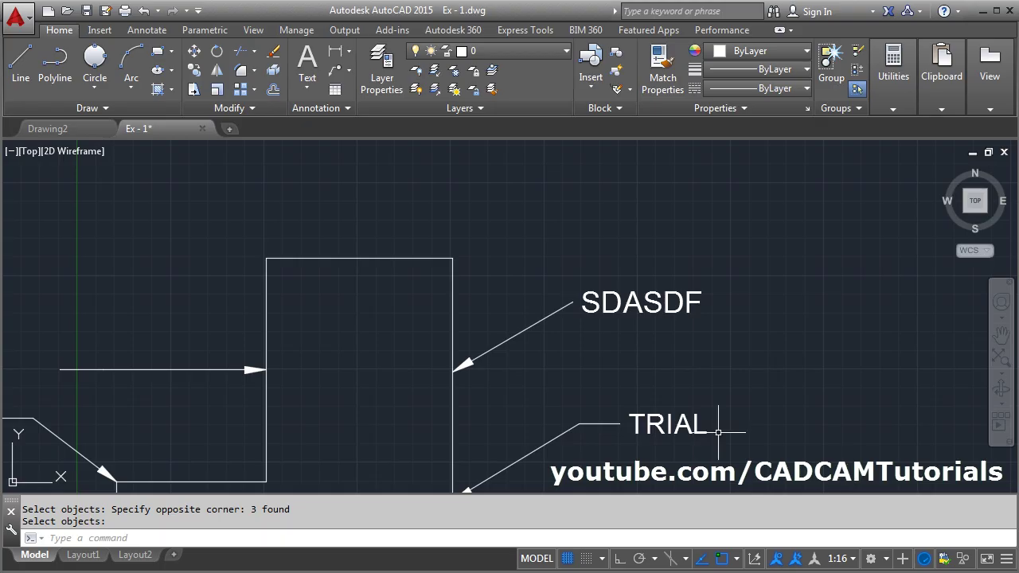
{"action": "scroll", "coordinate": [465, 307], "scroll_direction": "down", "scroll_amount": 2}
{"action": "scroll", "coordinate": [465, 306], "scroll_direction": "down", "scroll_amount": 2}
- Start a multileader and set its content type to the SQ1 block
{"action": "scroll", "coordinate": [437, 353], "scroll_direction": "down", "scroll_amount": 1}
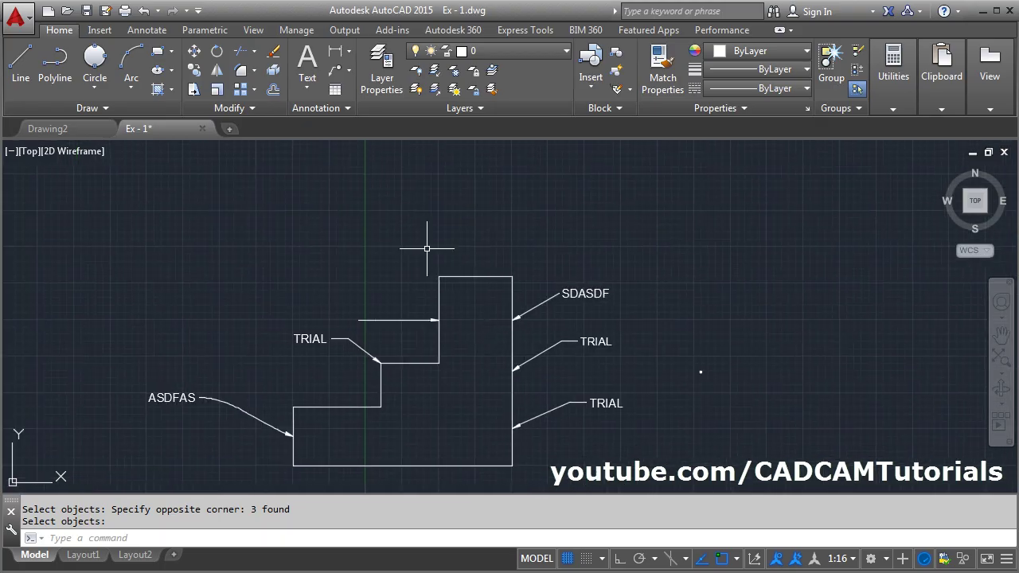
{"action": "left_click", "coordinate": [334, 71]}
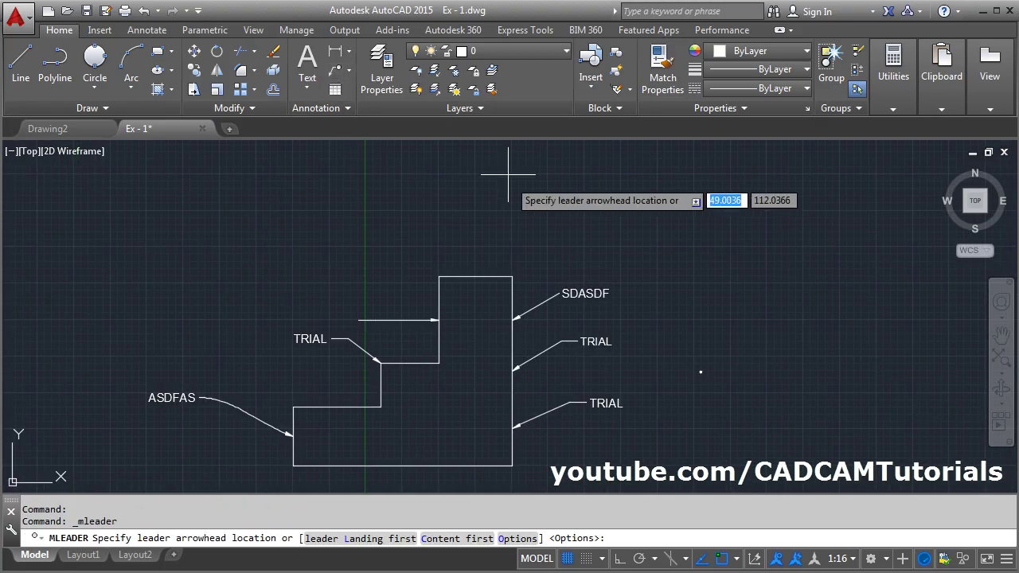
{"action": "left_click", "coordinate": [519, 539]}
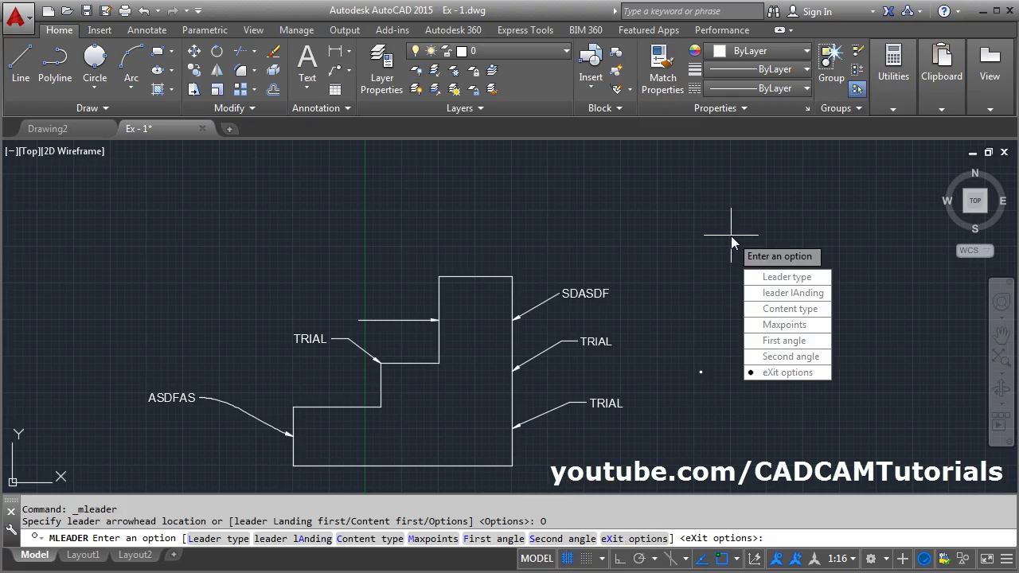
{"action": "key", "text": "Down"}
{"action": "key", "text": "Down"}
{"action": "key", "text": "Down"}
{"action": "key", "text": "Return"}
{"action": "left_click", "coordinate": [769, 276]}
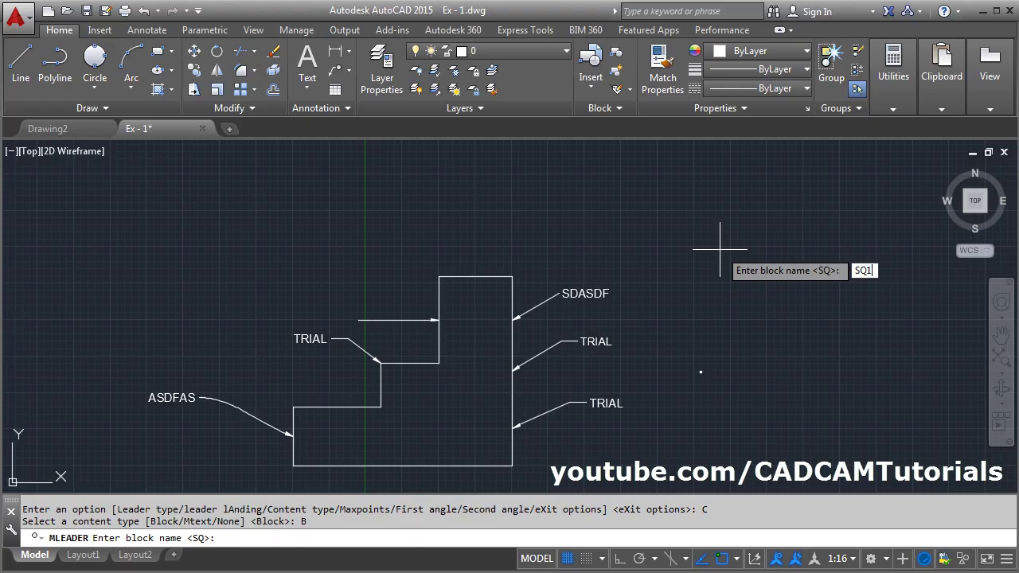
{"action": "key", "text": "Return"}
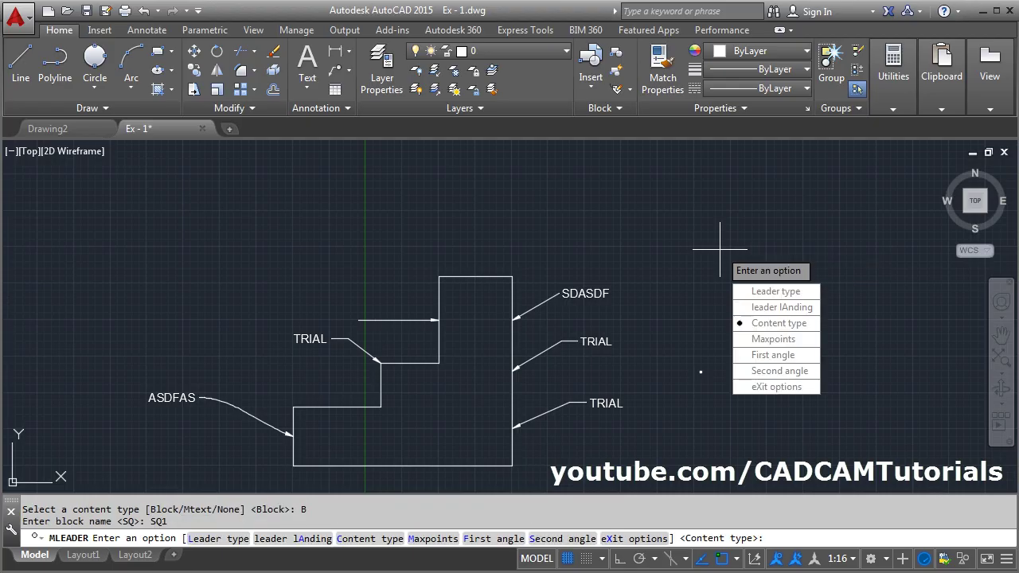
{"action": "left_click", "coordinate": [785, 391]}
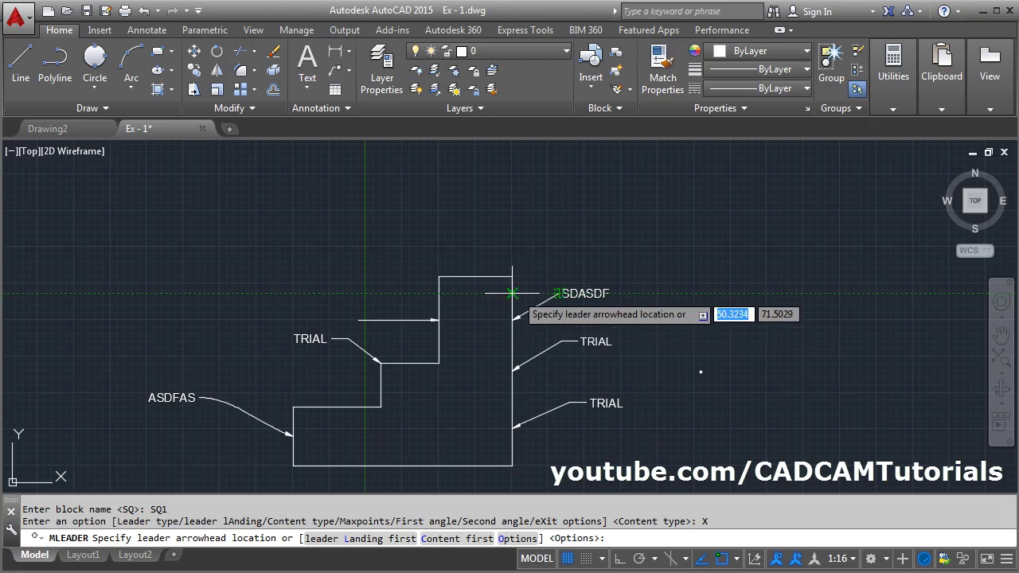
- Point balloon 2 at the tall step's top edge, landing up and to the right
{"action": "scroll", "coordinate": [524, 242], "scroll_direction": "up", "scroll_amount": 2}
{"action": "left_click", "coordinate": [446, 296]}
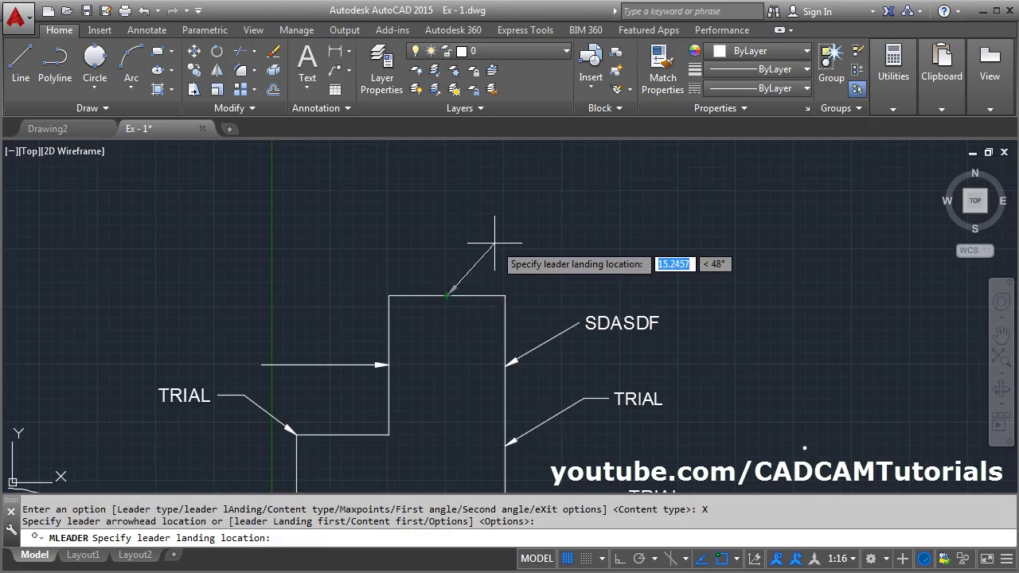
{"action": "left_click", "coordinate": [492, 212]}
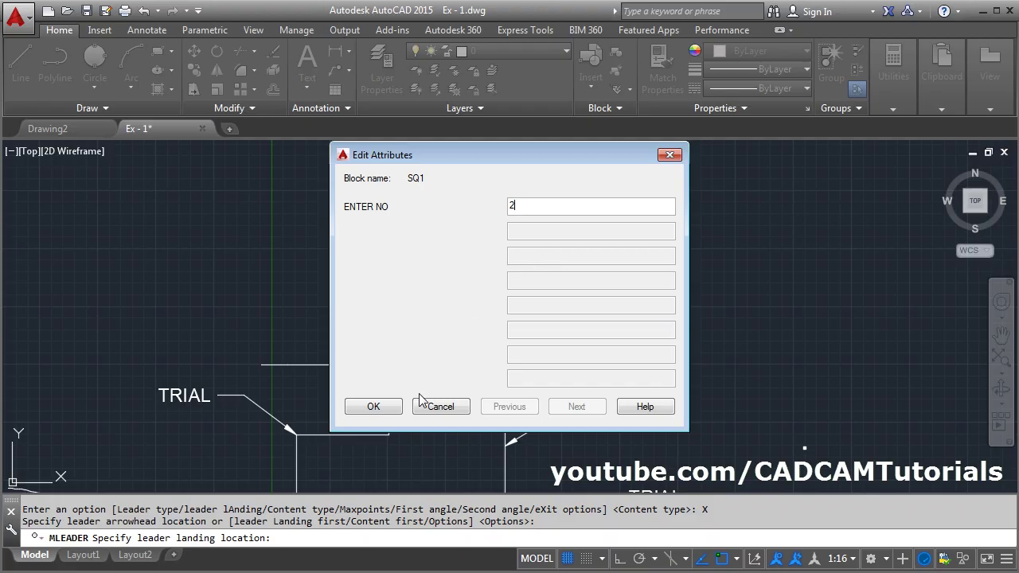
{"action": "left_click", "coordinate": [374, 407]}
{"action": "scroll", "coordinate": [553, 268], "scroll_direction": "down", "scroll_amount": 2}
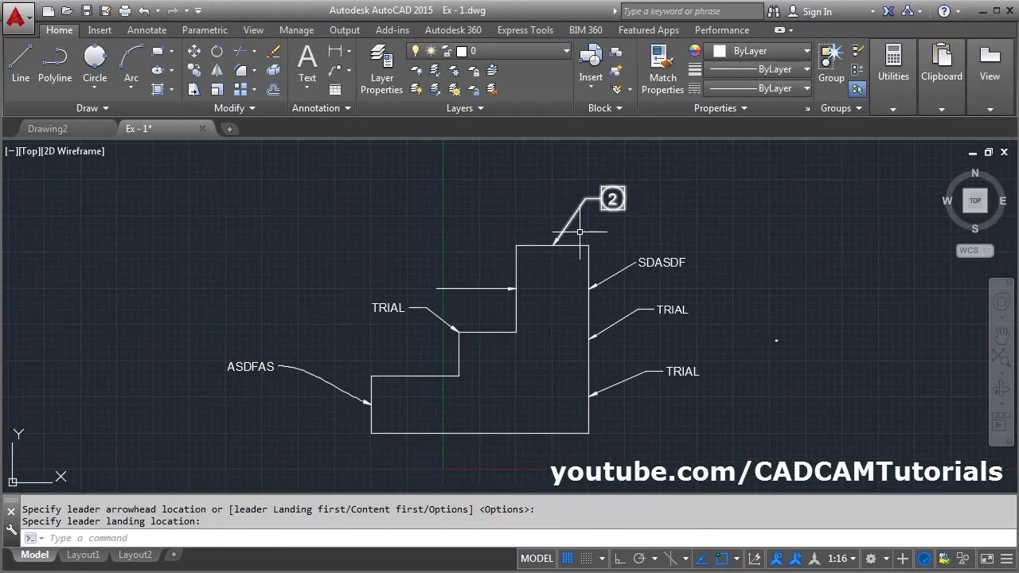
- Start another multileader with the SQ1 block as its content
{"action": "left_click", "coordinate": [335, 72]}
{"action": "middle_click_drag", "start_coordinate": [455, 300], "coordinate": [441, 267]}
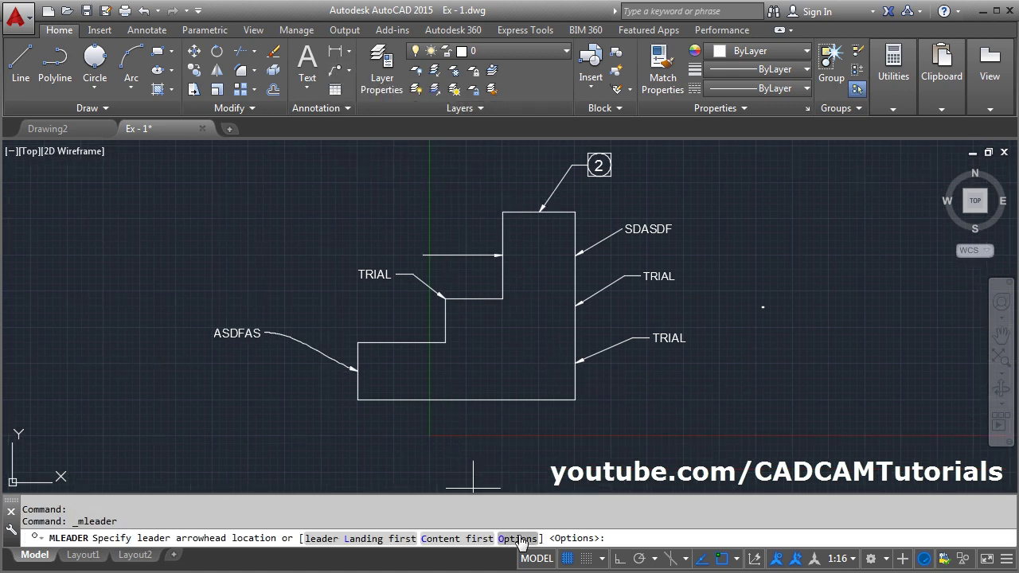
{"action": "left_click", "coordinate": [518, 538]}
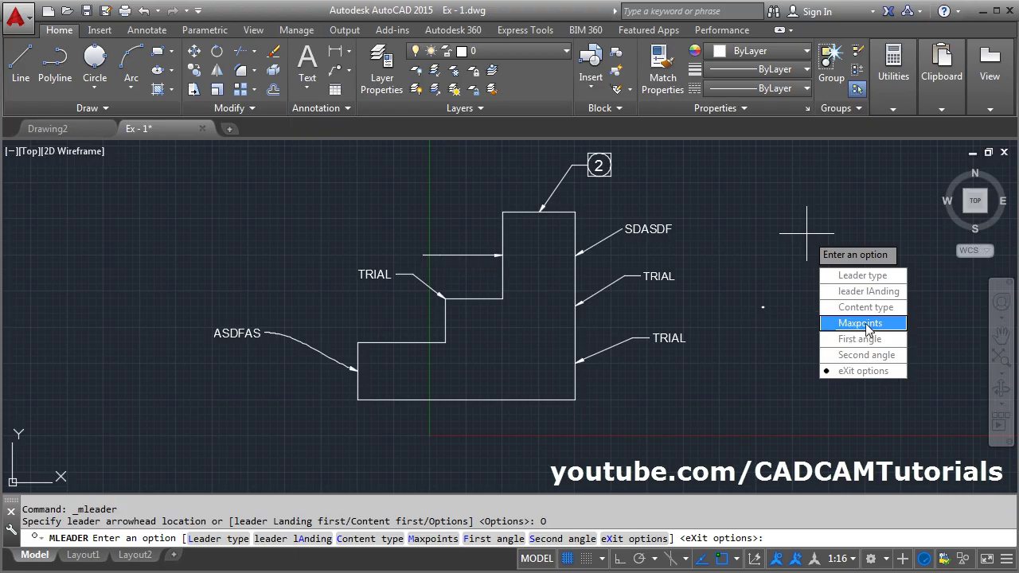
{"action": "left_click", "coordinate": [855, 313]}
{"action": "left_click", "coordinate": [846, 275]}
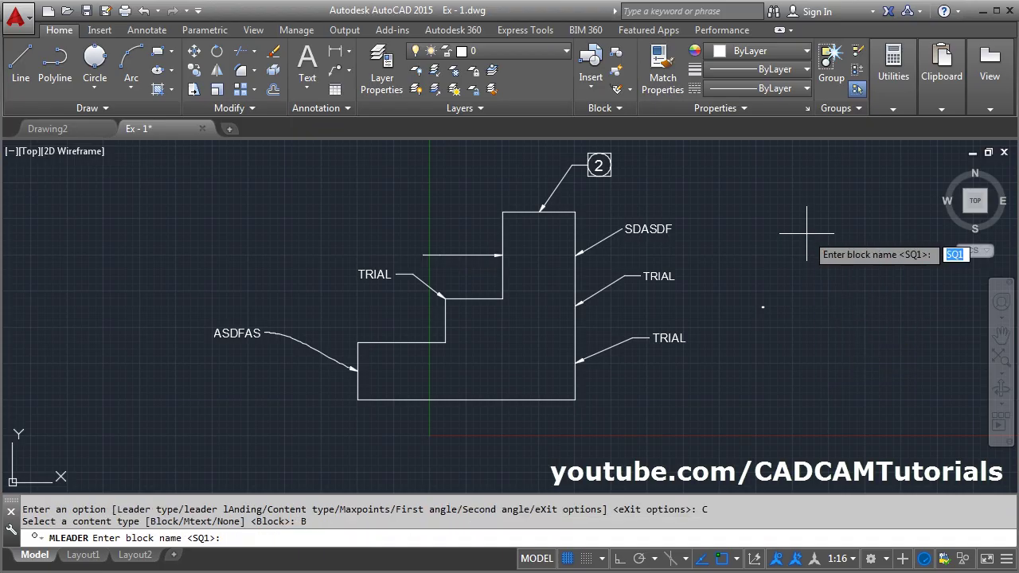
{"action": "key", "text": "Return"}
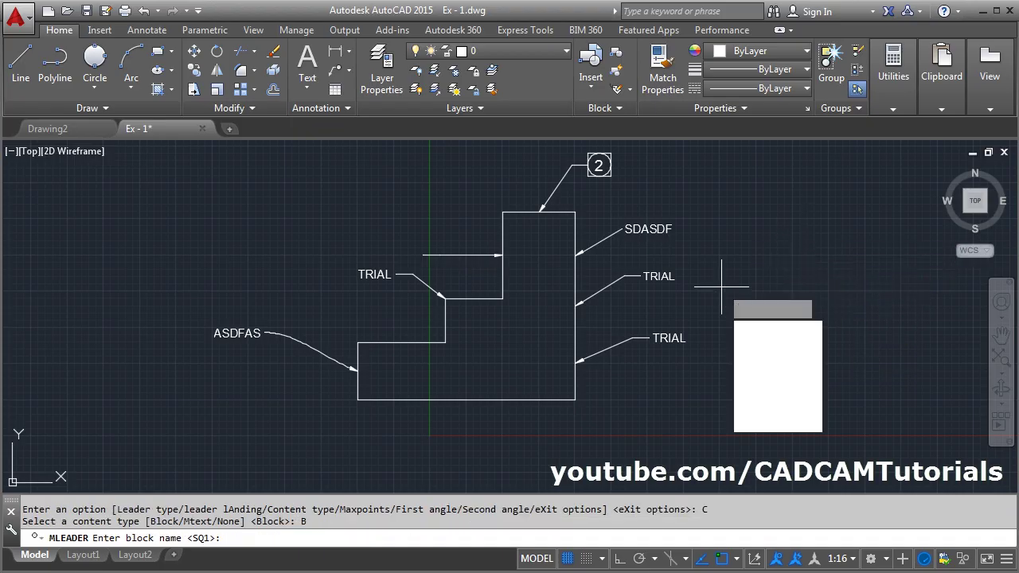
{"action": "key", "text": "Down"}
{"action": "key", "text": "Down"}
{"action": "key", "text": "Down"}
{"action": "key", "text": "Down"}
{"action": "key", "text": "Down"}
{"action": "key", "text": "Down"}
{"action": "key", "text": "Return"}
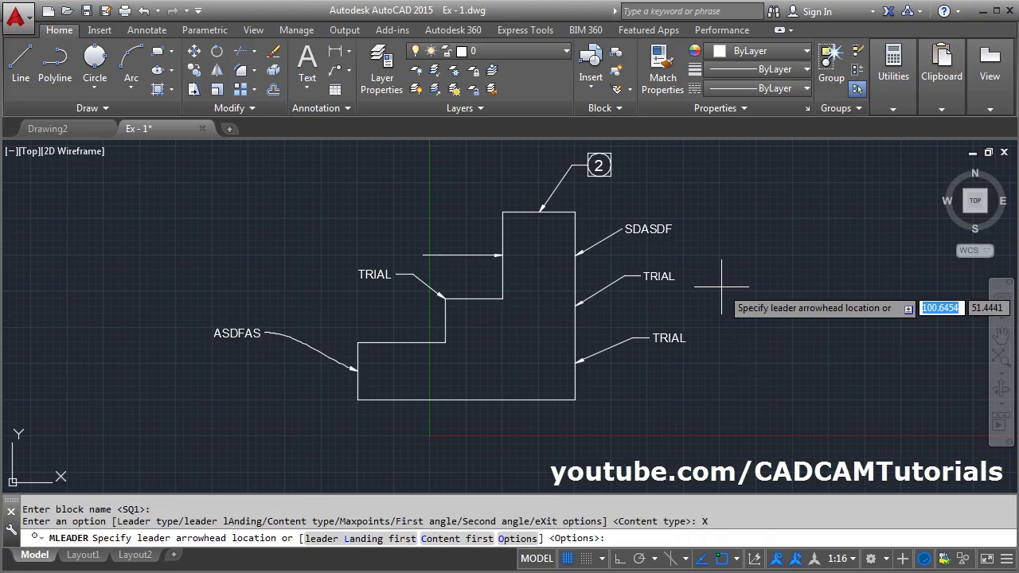
- Point balloon 3 at the outline's bottom edge with its landing below right
{"action": "left_click", "coordinate": [468, 400]}
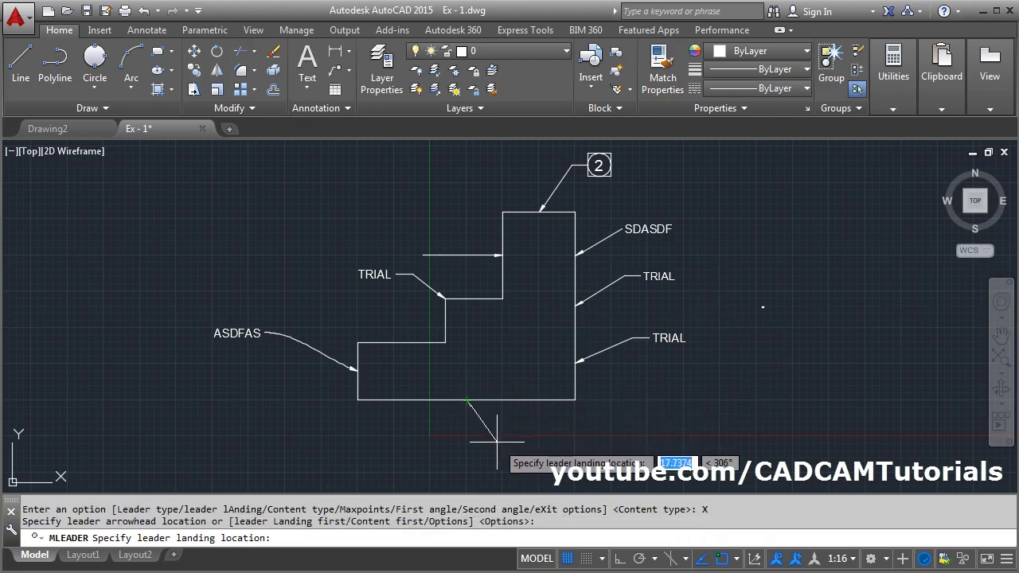
{"action": "left_click", "coordinate": [498, 442]}
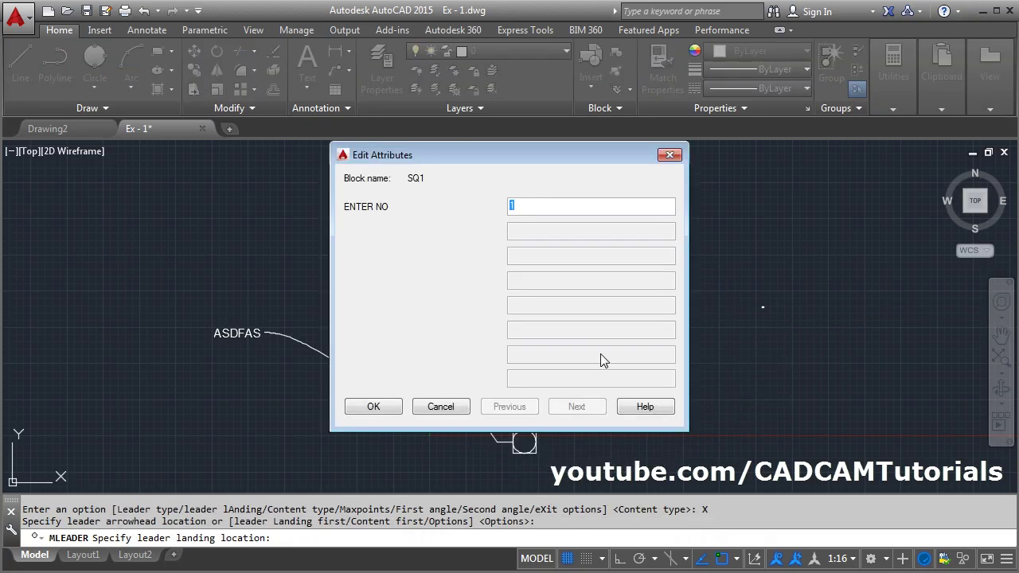
{"action": "left_click", "coordinate": [374, 407]}
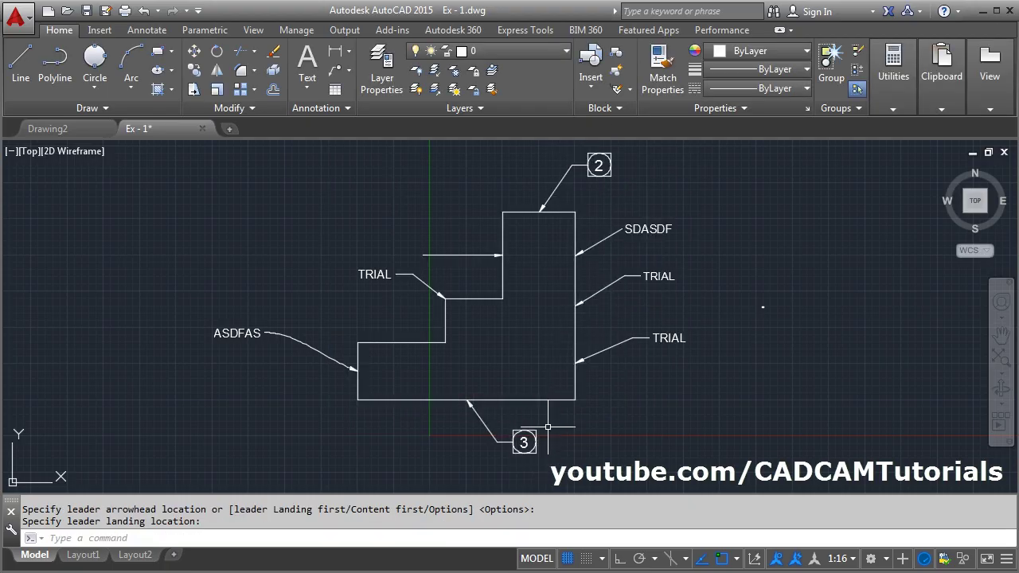
{"action": "key", "text": "Escape"}
{"action": "middle_click_drag", "start_coordinate": [771, 282], "coordinate": [671, 302]}
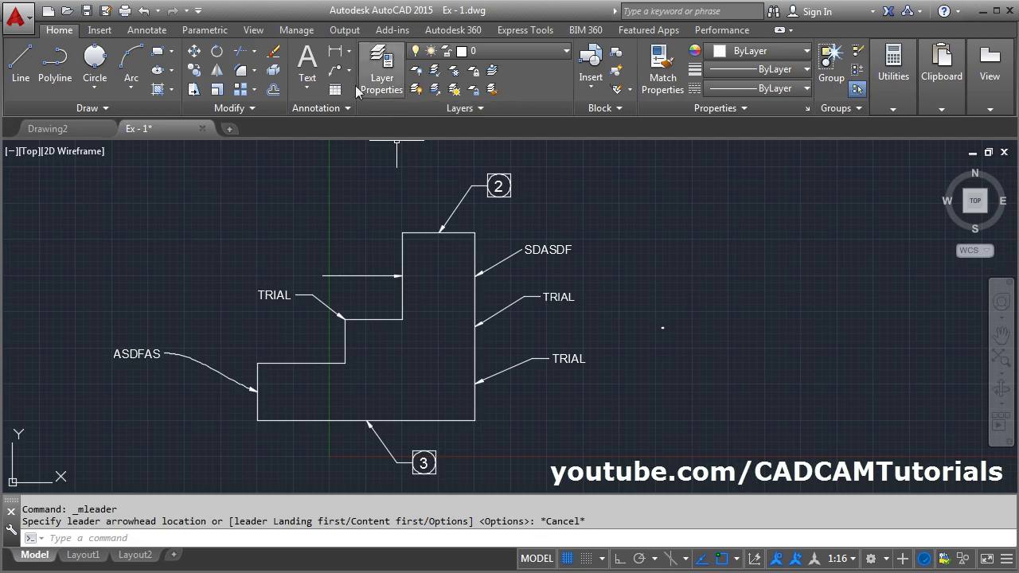
- Set the multileader's maximum leader points to 4
{"action": "left_click", "coordinate": [335, 70]}
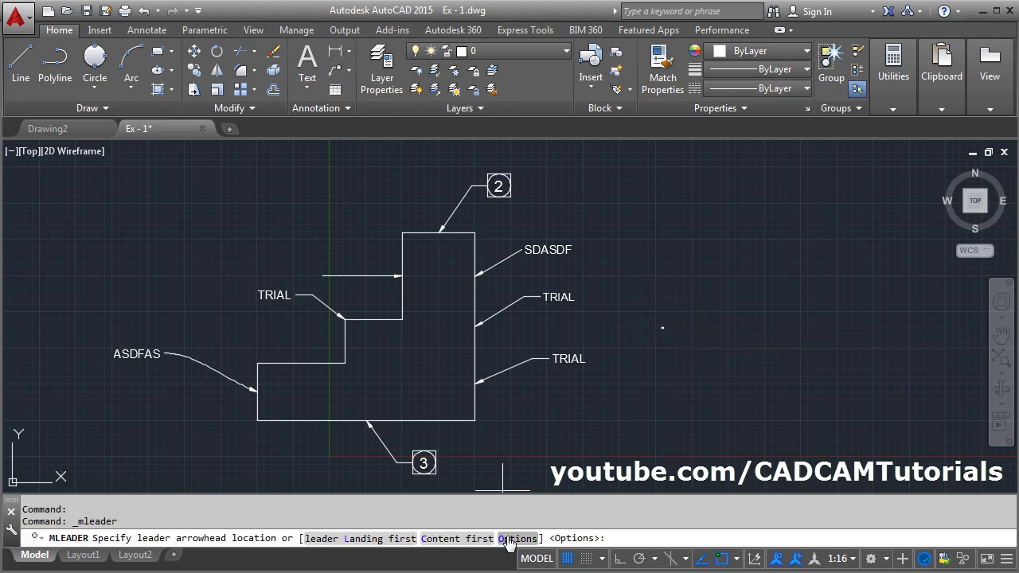
{"action": "left_click", "coordinate": [516, 539]}
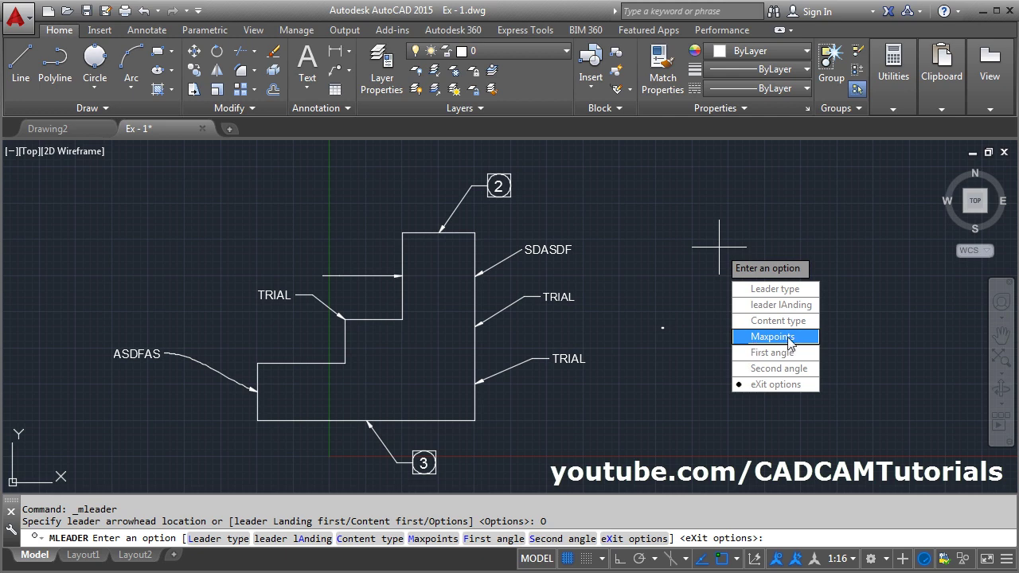
{"action": "left_click", "coordinate": [784, 339]}
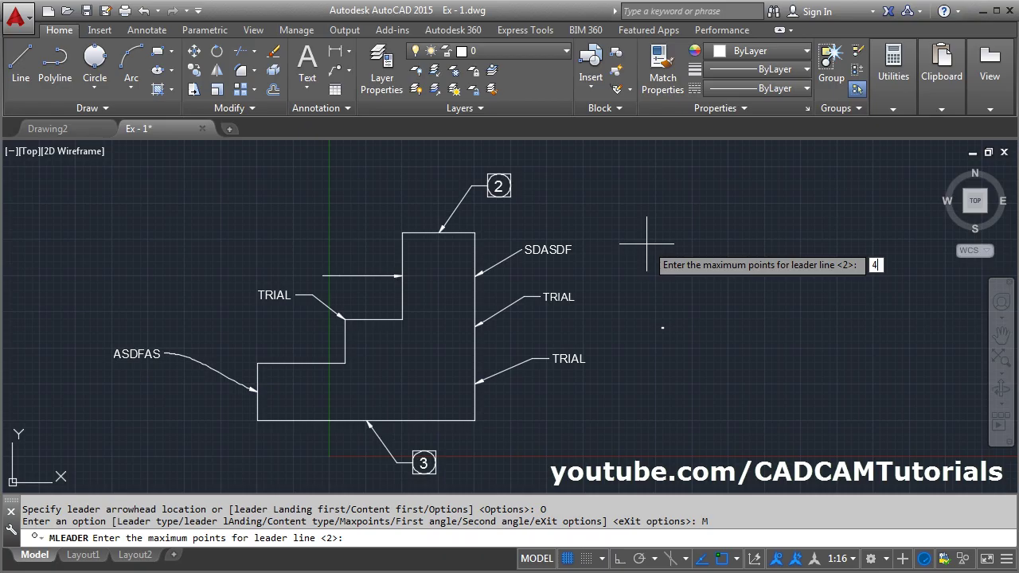
{"action": "key", "text": "Return"}
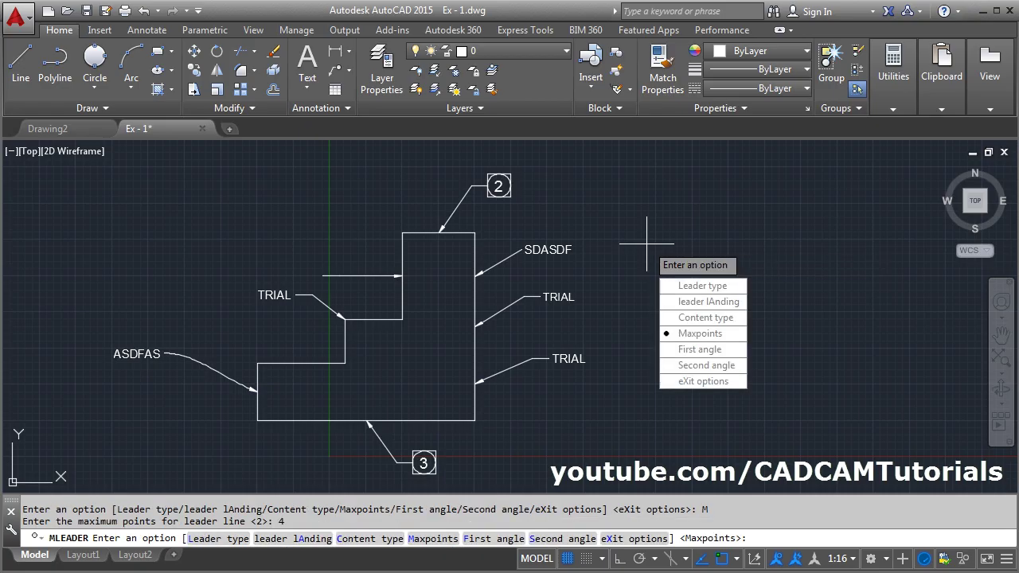
{"action": "left_click", "coordinate": [697, 383]}
- Draw a leader from the bottom edge with two bend points, labelled DS
{"action": "scroll", "coordinate": [395, 387], "scroll_direction": "up", "scroll_amount": 2}
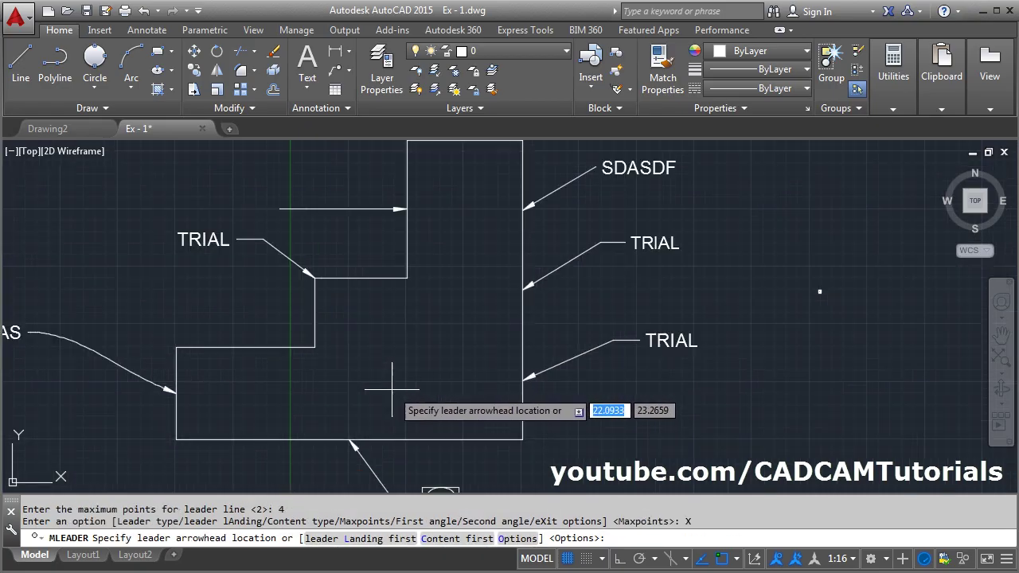
{"action": "left_click", "coordinate": [351, 438]}
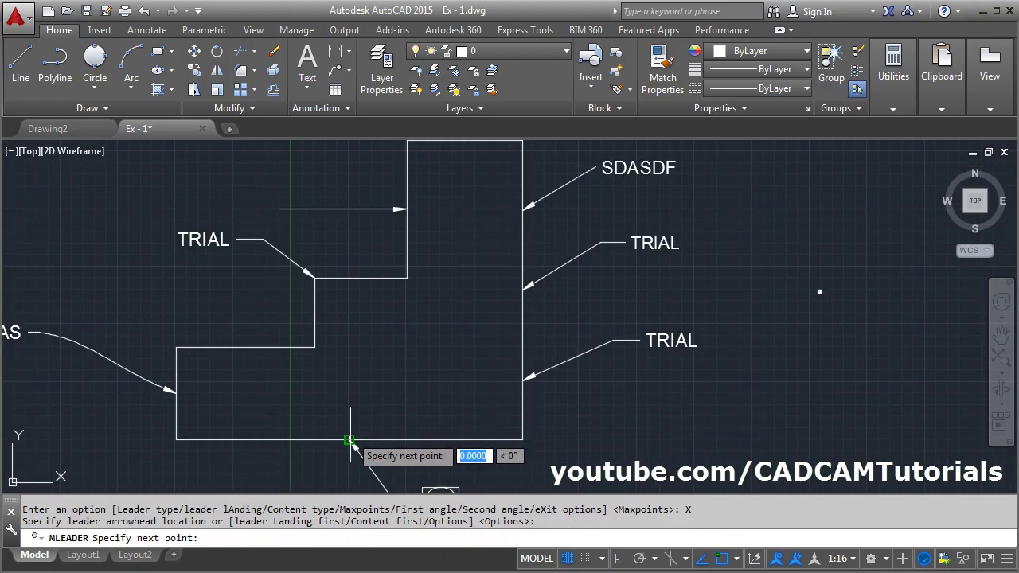
{"action": "left_click", "coordinate": [392, 344]}
{"action": "left_click", "coordinate": [434, 325]}
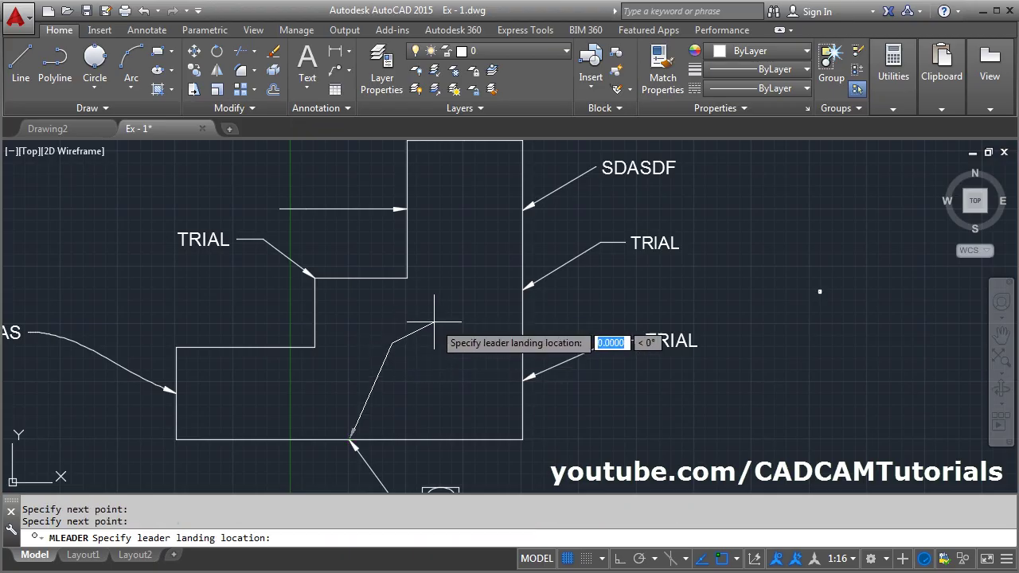
{"action": "left_click", "coordinate": [458, 350]}
{"action": "type", "text": "D"}
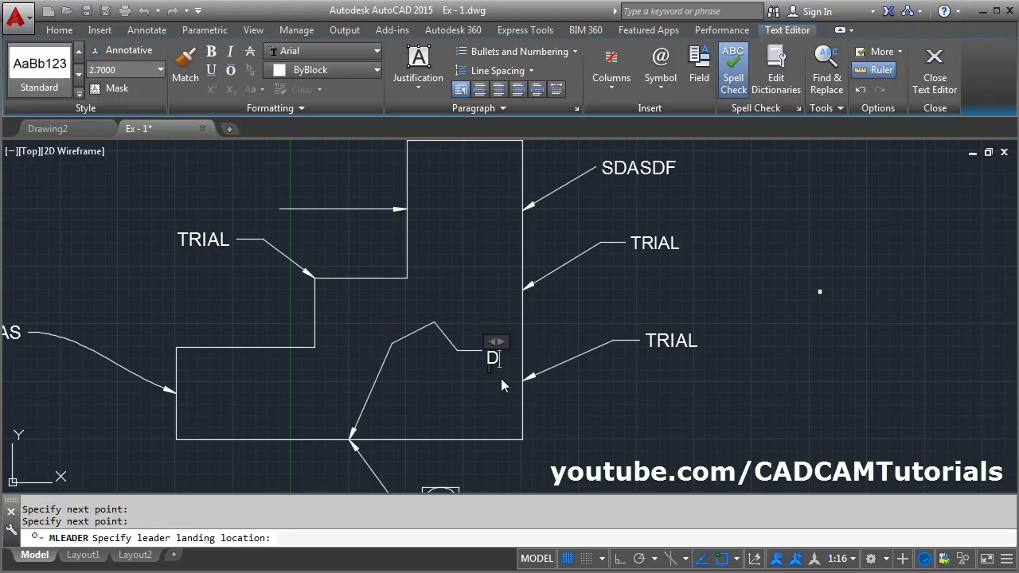
{"action": "type", "text": "S"}
{"action": "left_click", "coordinate": [847, 375]}
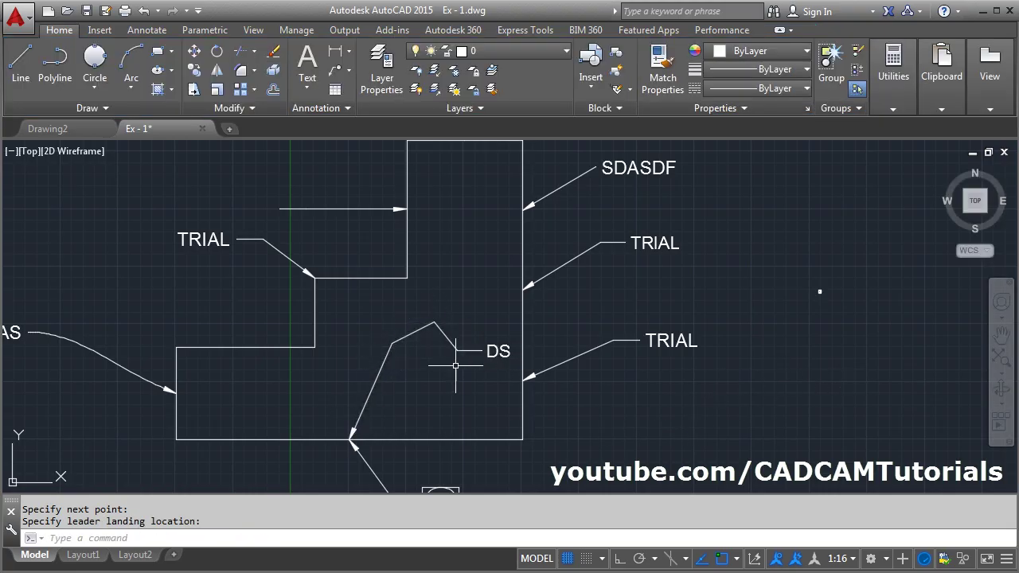
{"action": "left_click", "coordinate": [335, 70]}
- Constrain the multileader's first leader angle to 30°
{"action": "type", "text": "O"}
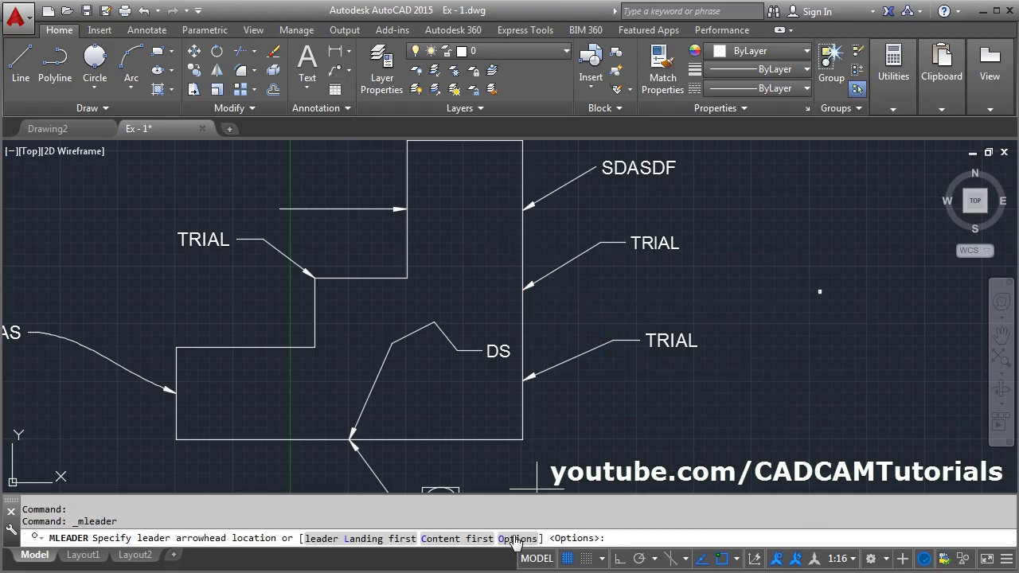
{"action": "key", "text": "Return"}
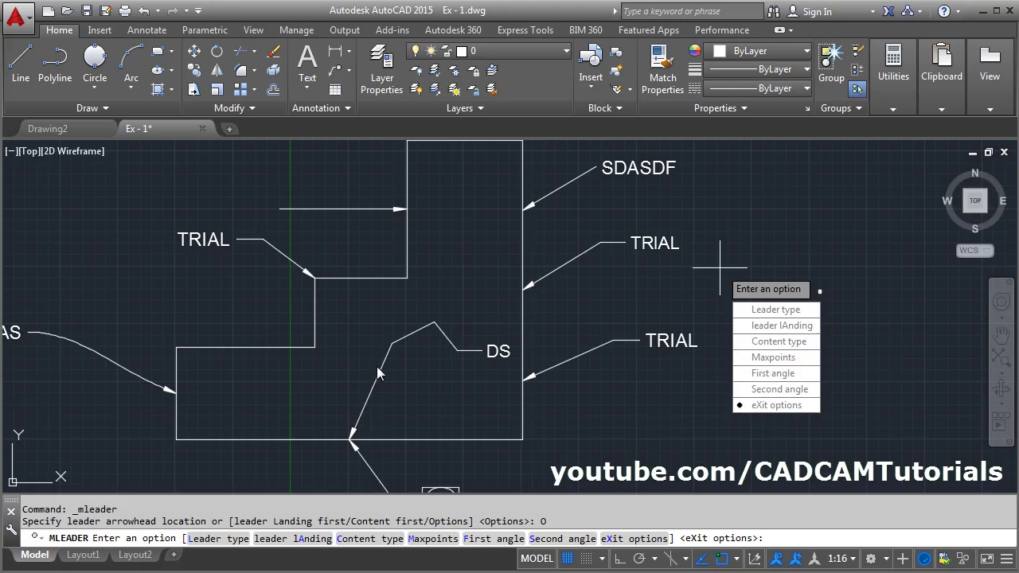
{"action": "left_click", "coordinate": [776, 375]}
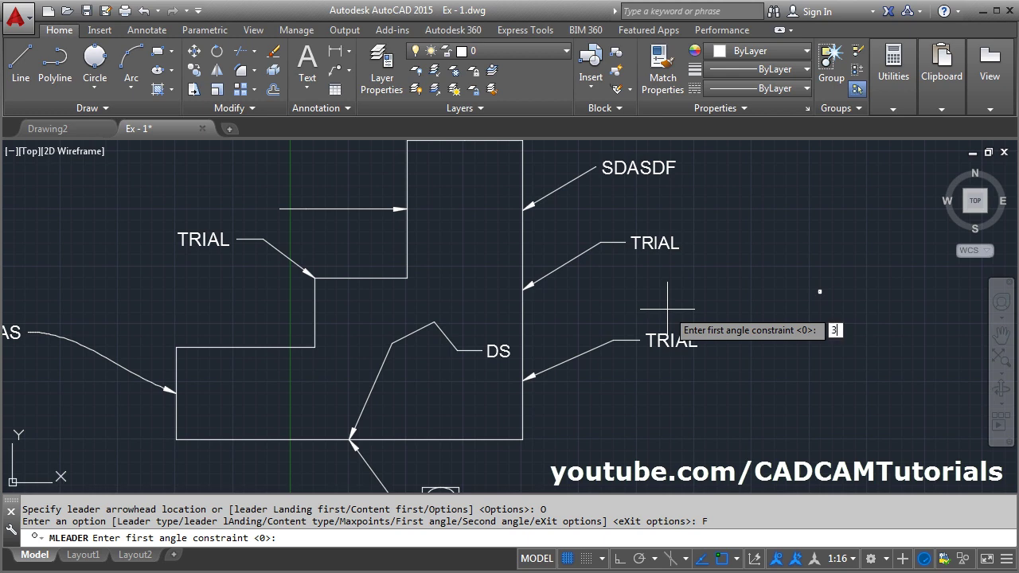
{"action": "key", "text": "Return"}
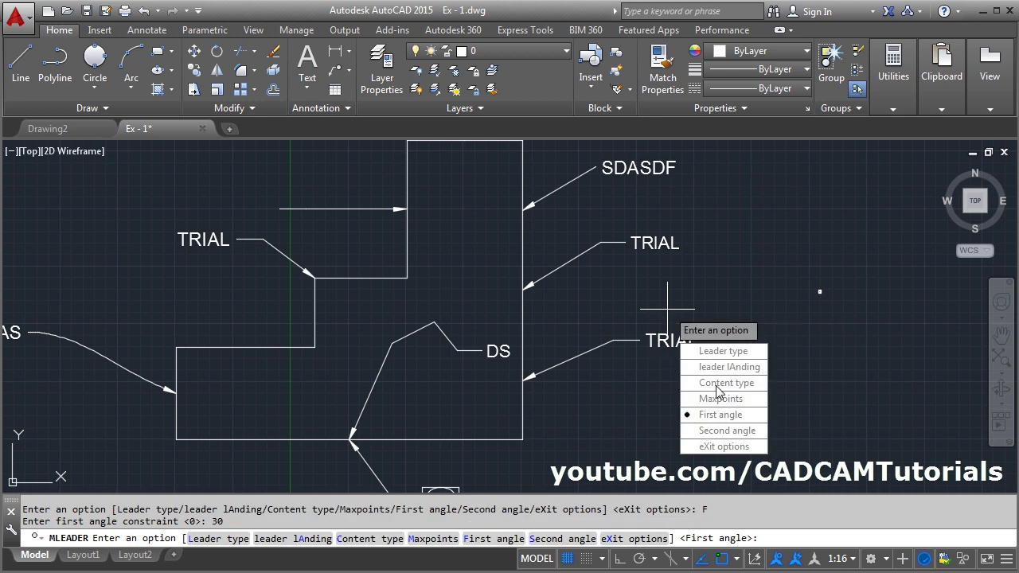
{"action": "left_click", "coordinate": [724, 446]}
- Point an SDF text leader at the outline's lower-left corner, then zoom to extents
{"action": "scroll", "coordinate": [660, 300], "scroll_direction": "down", "scroll_amount": 2}
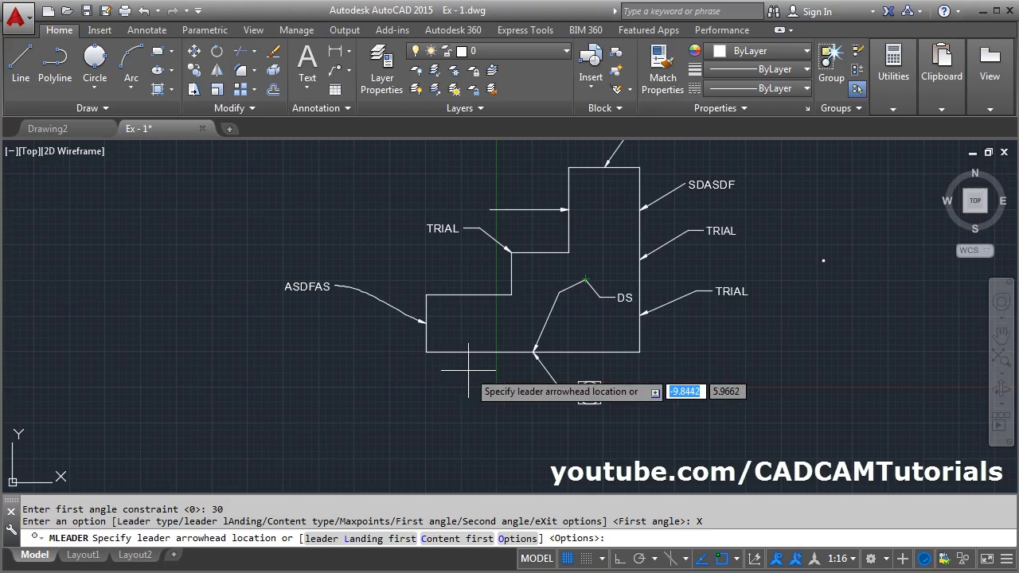
{"action": "scroll", "coordinate": [444, 371], "scroll_direction": "up", "scroll_amount": 2}
{"action": "left_click", "coordinate": [399, 341]}
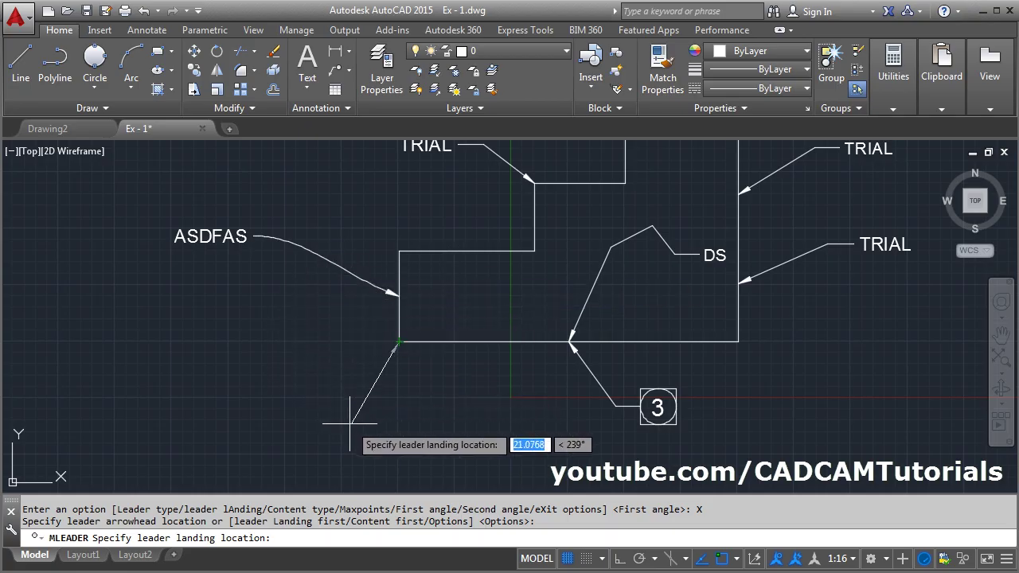
{"action": "left_click", "coordinate": [472, 301]}
{"action": "type", "text": "SDF"}
{"action": "left_click", "coordinate": [512, 406]}
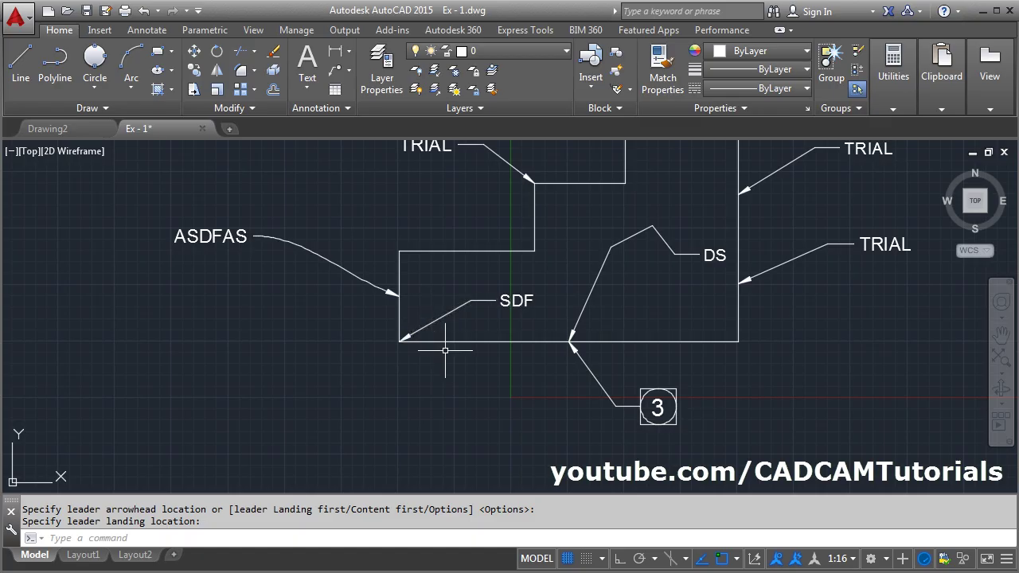
{"action": "middle_click", "coordinate": [639, 393]}
{"action": "middle_click", "coordinate": [639, 393]}
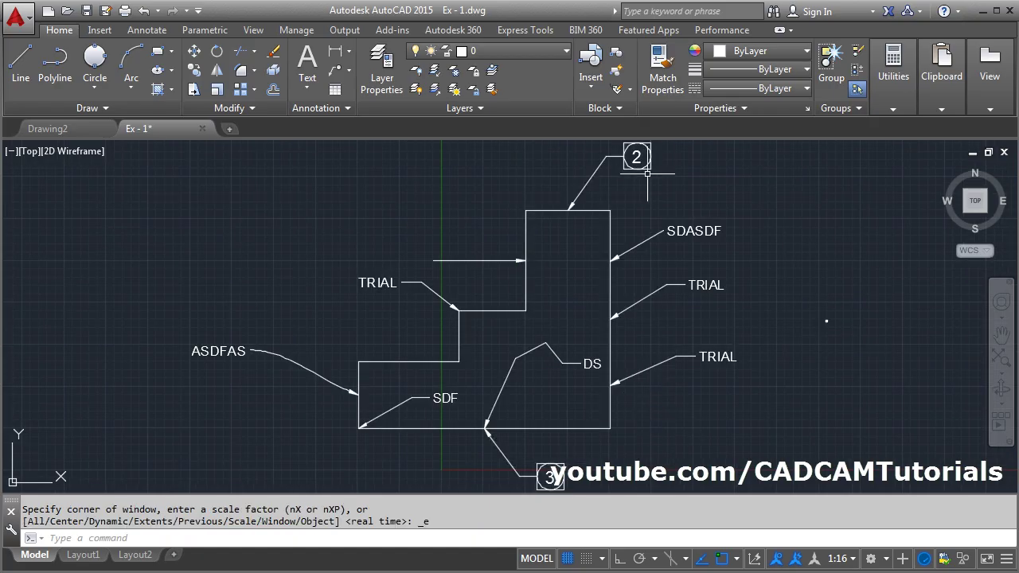
- Collect balloon 3 and balloon 2 onto one leader, placed above the outline's top edge
{"action": "scroll", "coordinate": [591, 446], "scroll_direction": "down", "scroll_amount": 2}
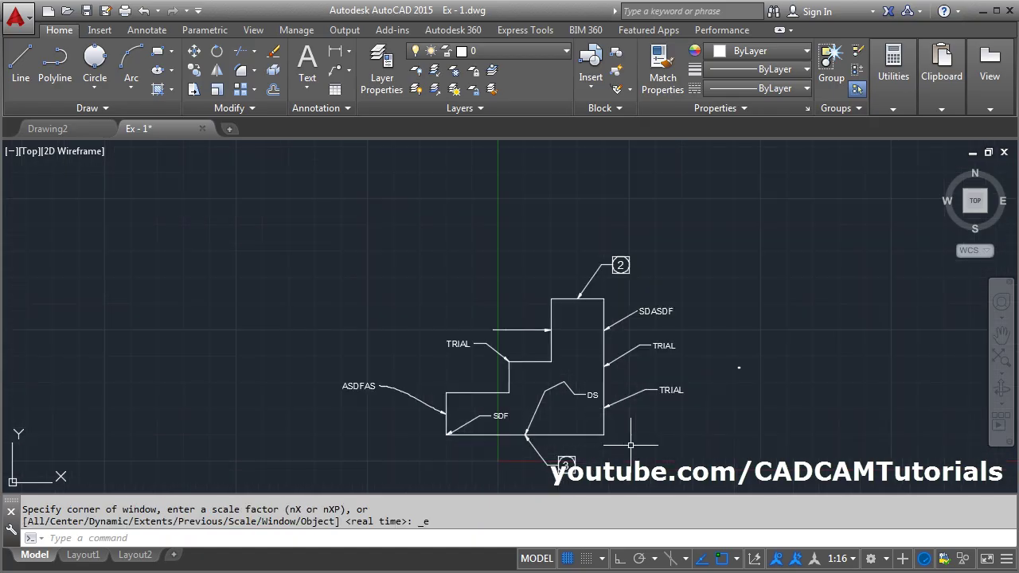
{"action": "left_click", "coordinate": [349, 71]}
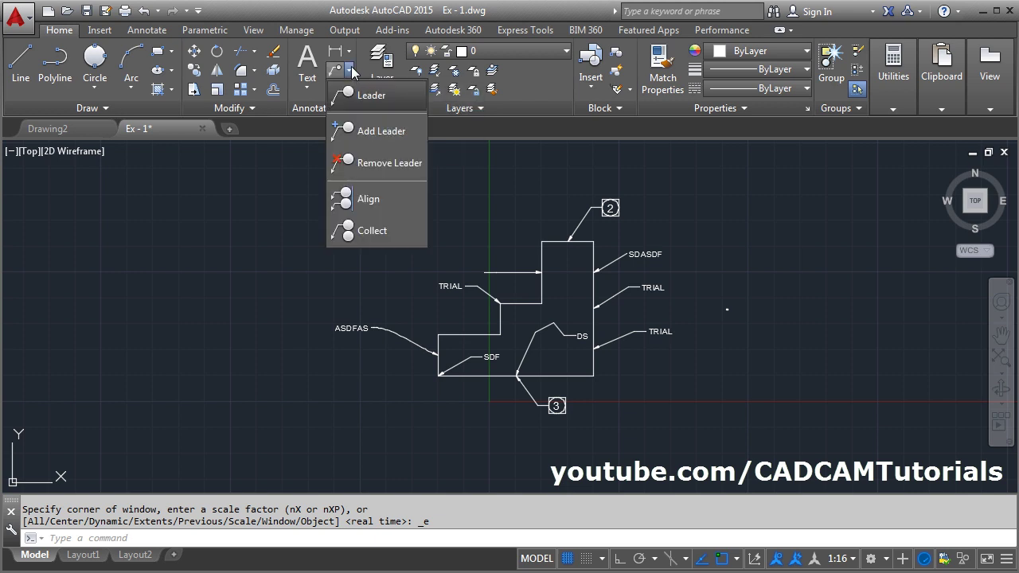
{"action": "left_click", "coordinate": [380, 232]}
{"action": "left_click", "coordinate": [548, 403]}
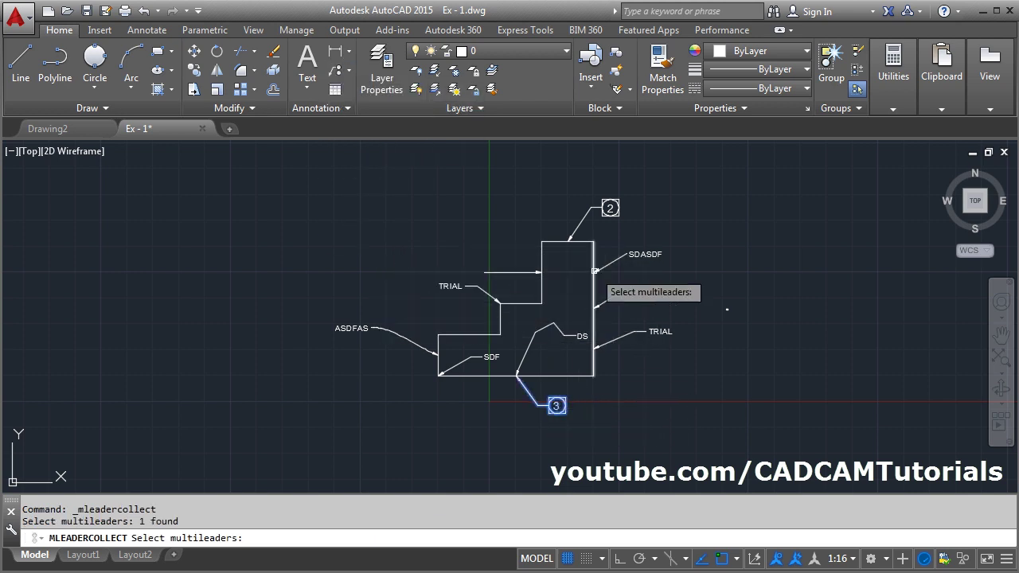
{"action": "left_click", "coordinate": [576, 223]}
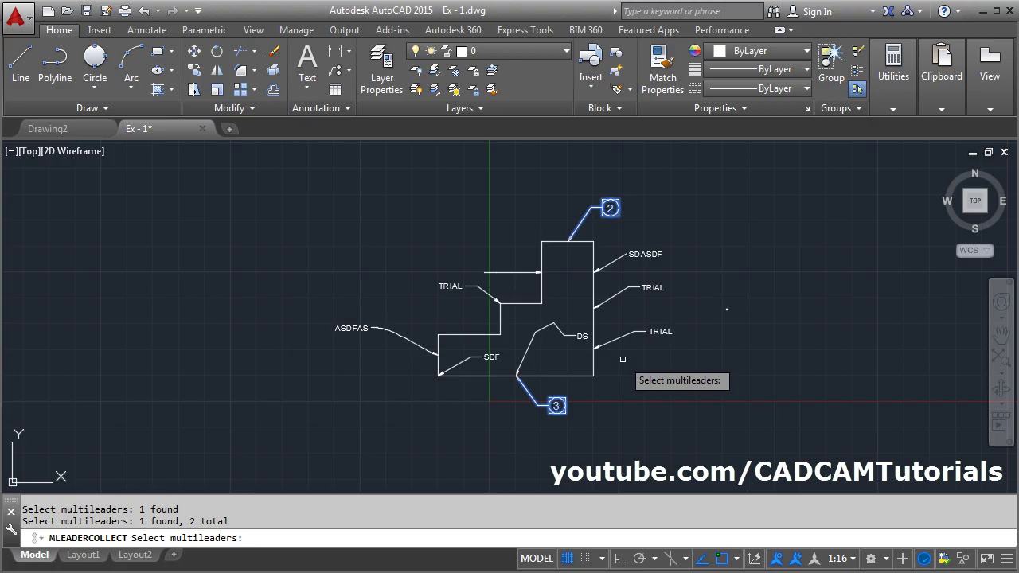
{"action": "key", "text": "Return"}
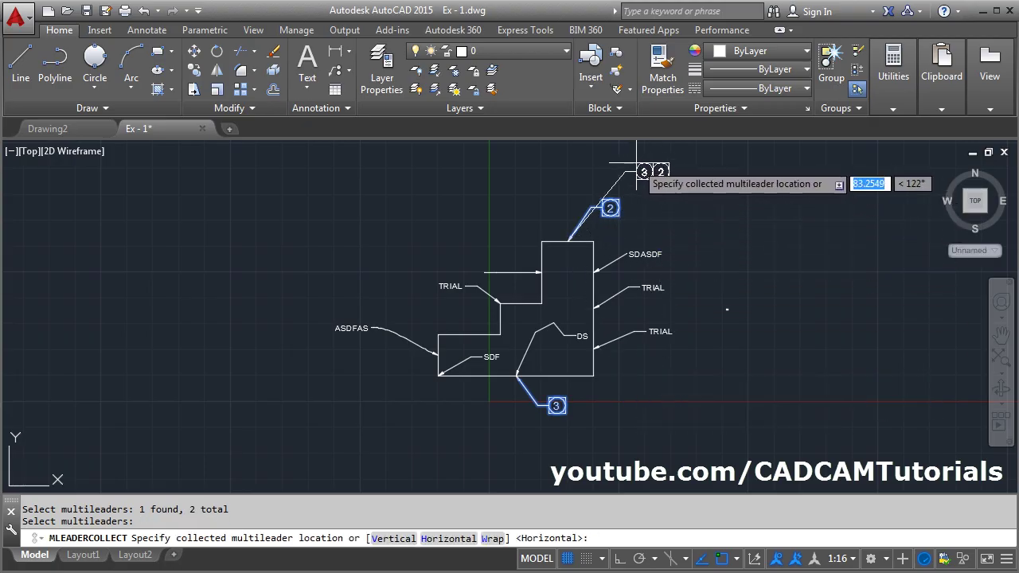
{"action": "left_click", "coordinate": [645, 168]}
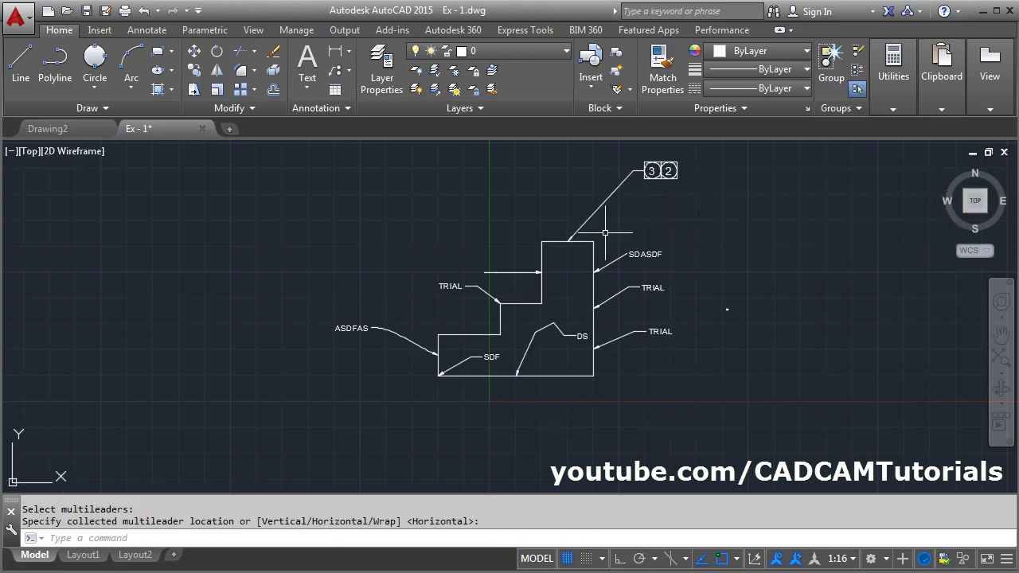